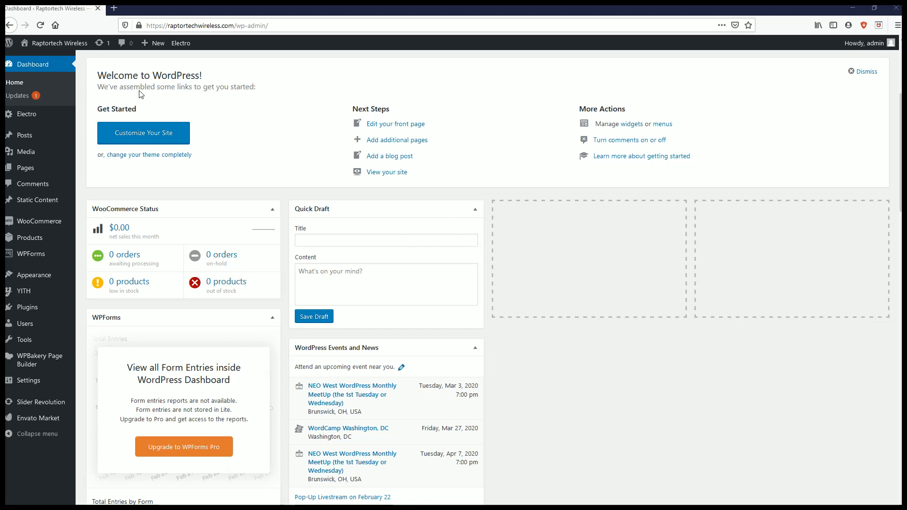
- Start a new product in the WooCommerce store
mouse_move(39, 157)
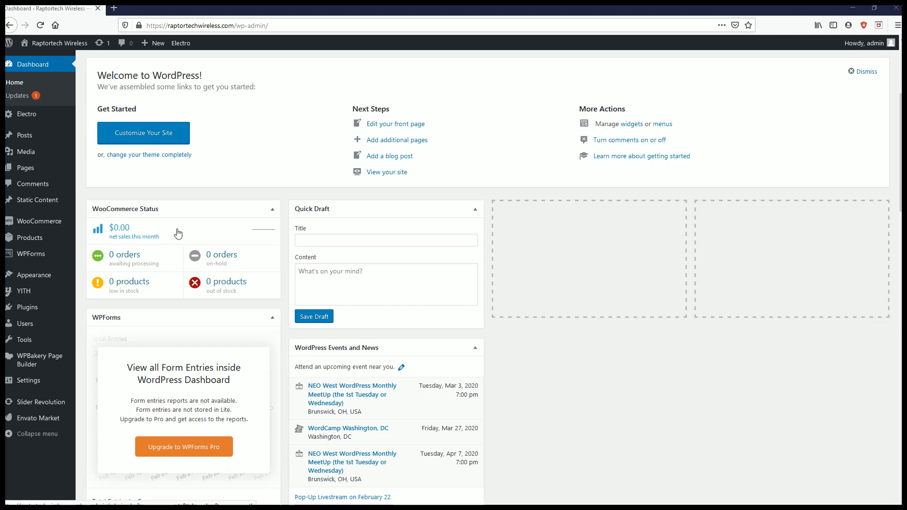
mouse_move(40, 241)
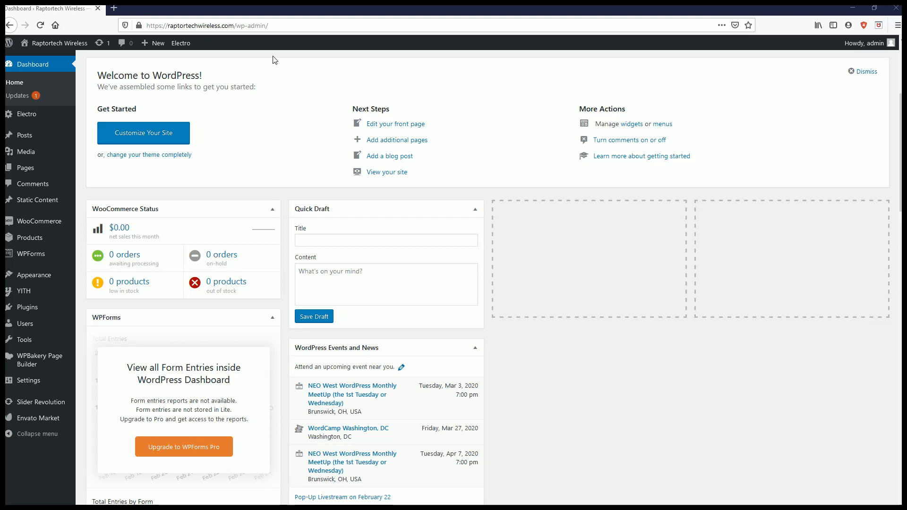
scroll(264, 128, up, 5)
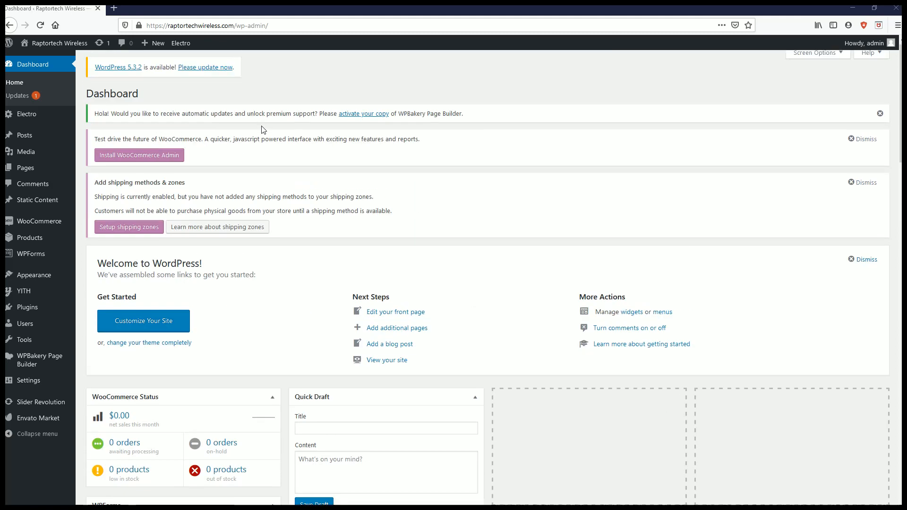
scroll(144, 108, down, 4)
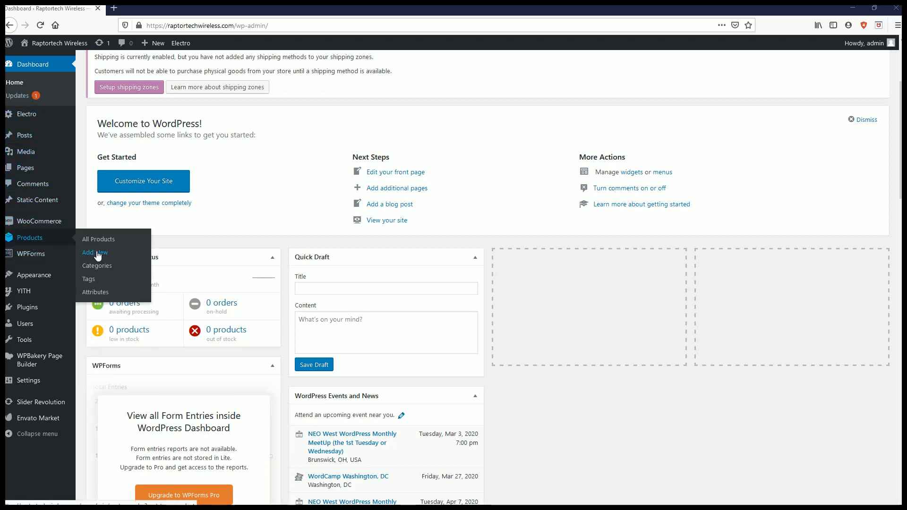
click(98, 254)
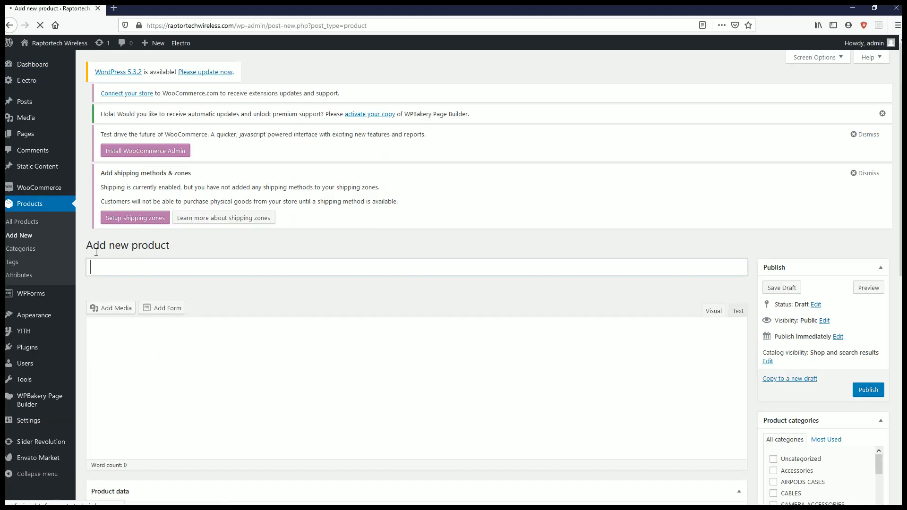
- Look over the blank product form, including the description, product data, short description, categories, tags, product image and gallery sections
scroll(96, 256, down, 2)
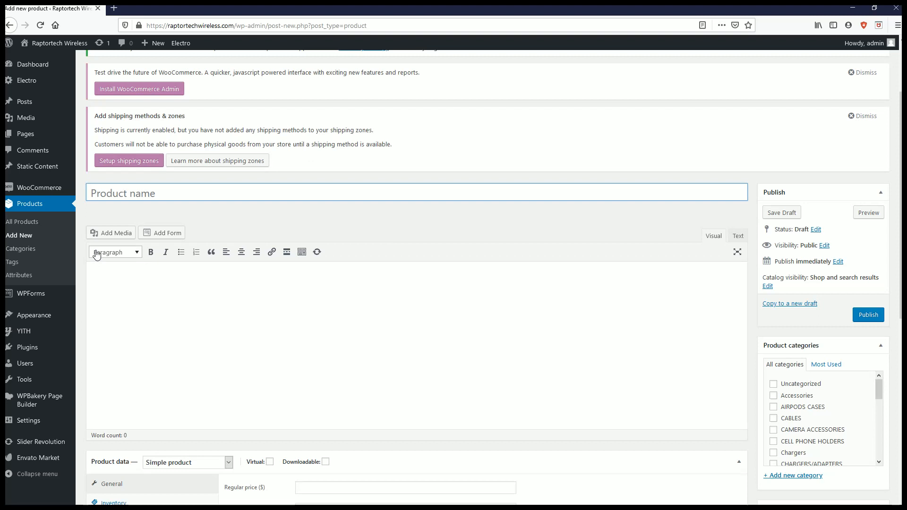
scroll(97, 255, down, 2)
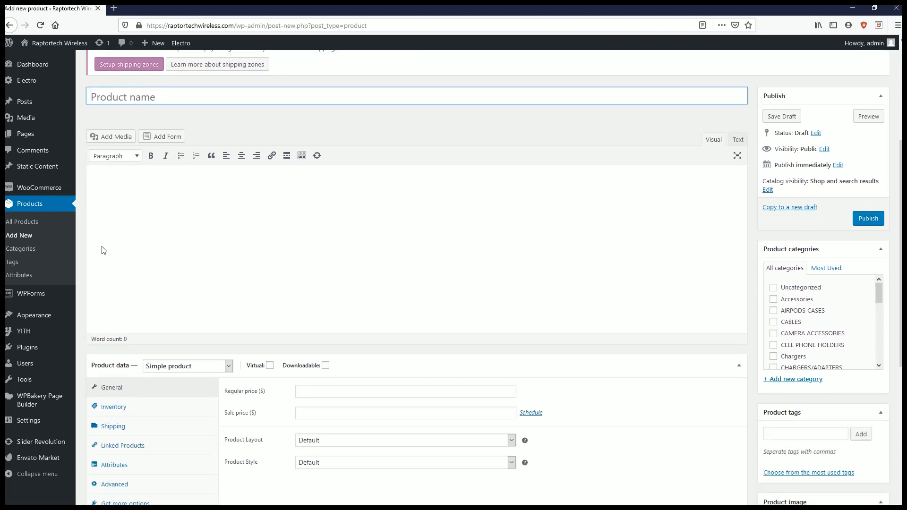
scroll(104, 251, up, 2)
scroll(153, 273, down, 1)
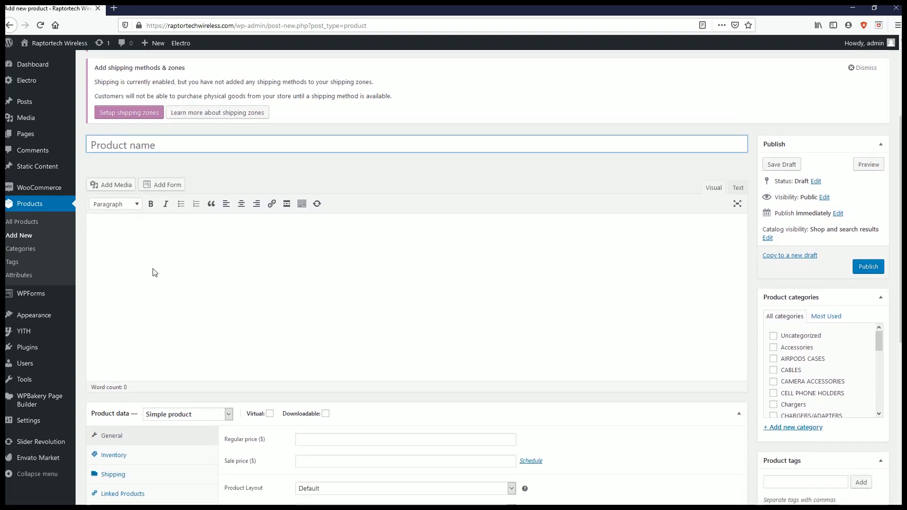
scroll(152, 273, down, 2)
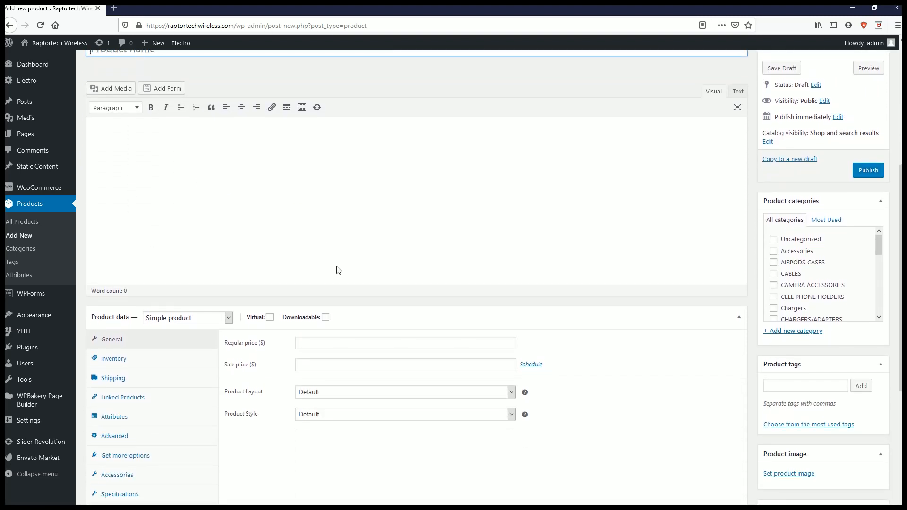
scroll(339, 270, down, 3)
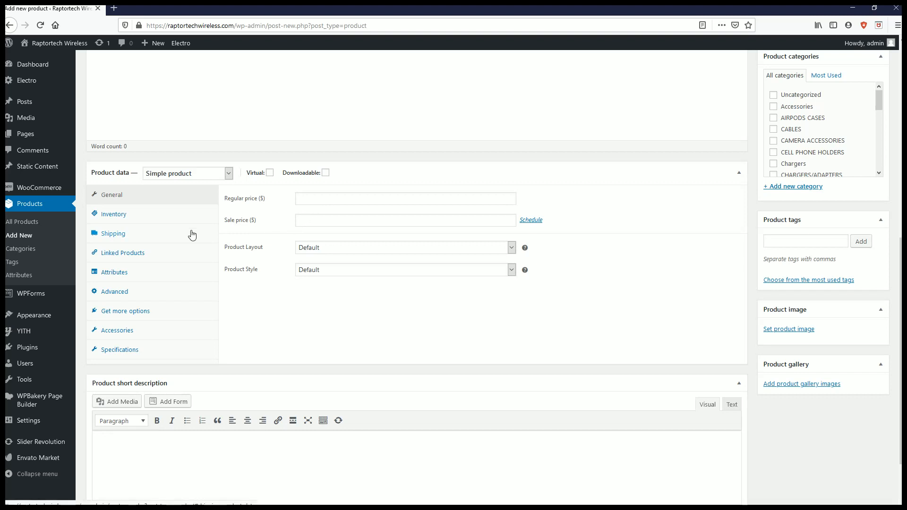
scroll(792, 155, down, 1)
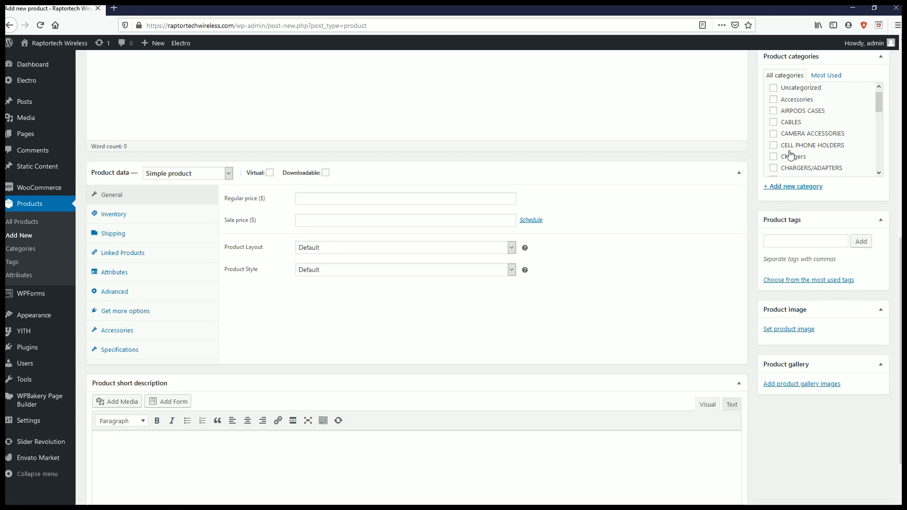
scroll(791, 155, down, 10)
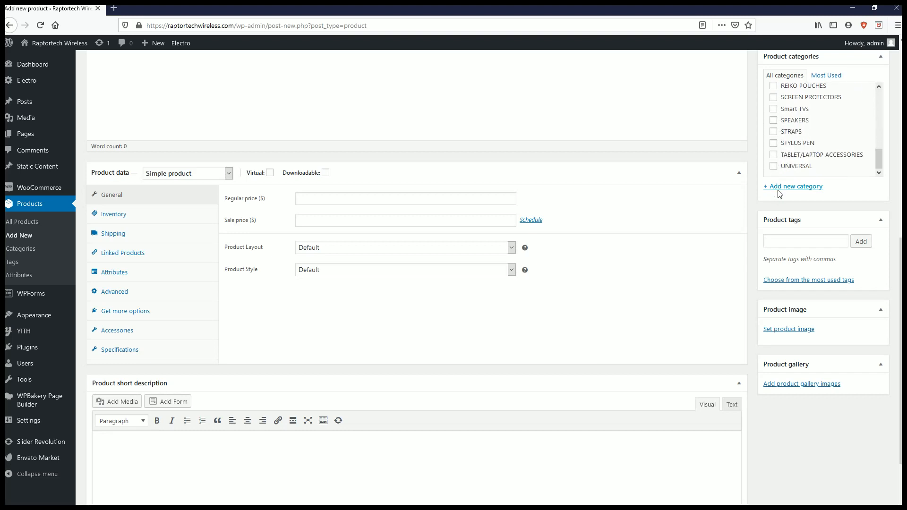
scroll(779, 193, down, 3)
click(780, 166)
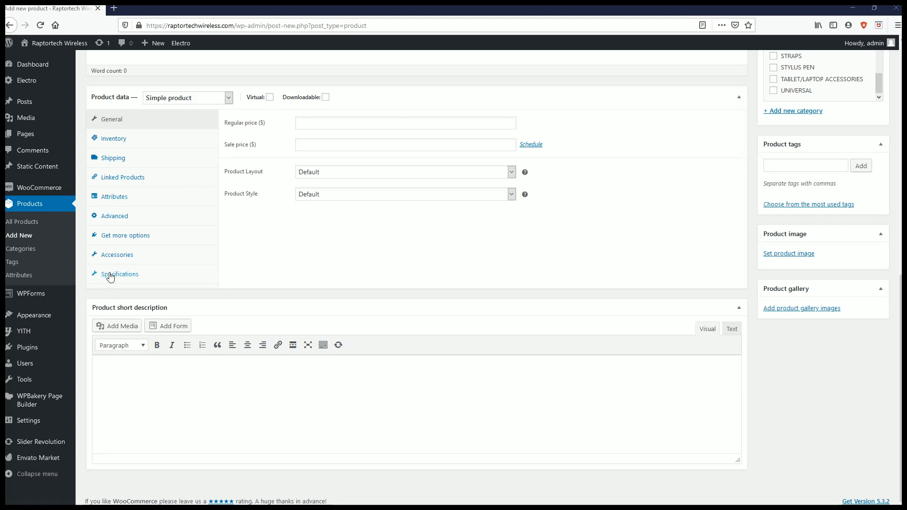
scroll(110, 275, up, 10)
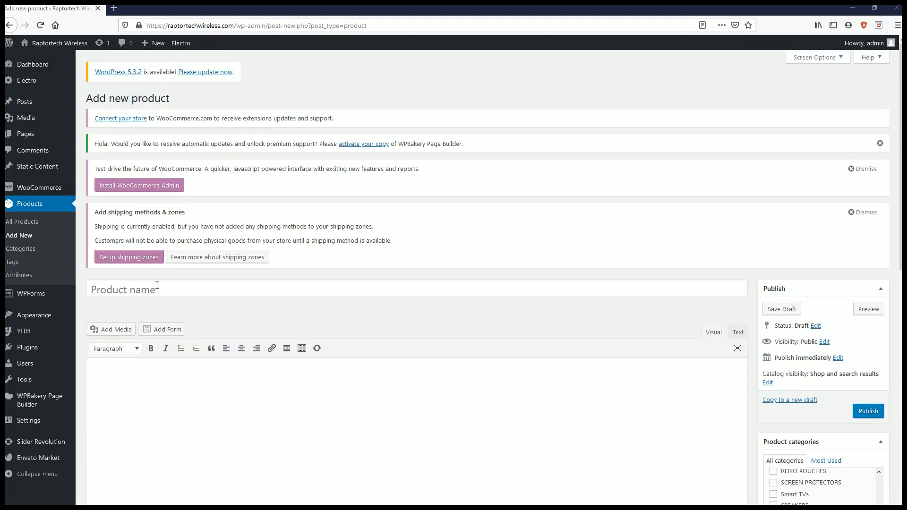
- Name the new product "Asus ROG Phone II"
click(156, 286)
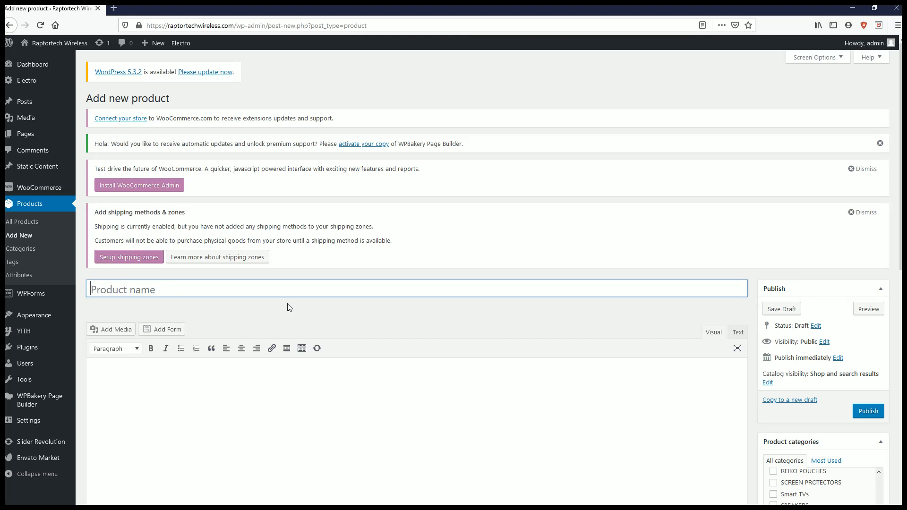
text(Asus ROG Phone II)
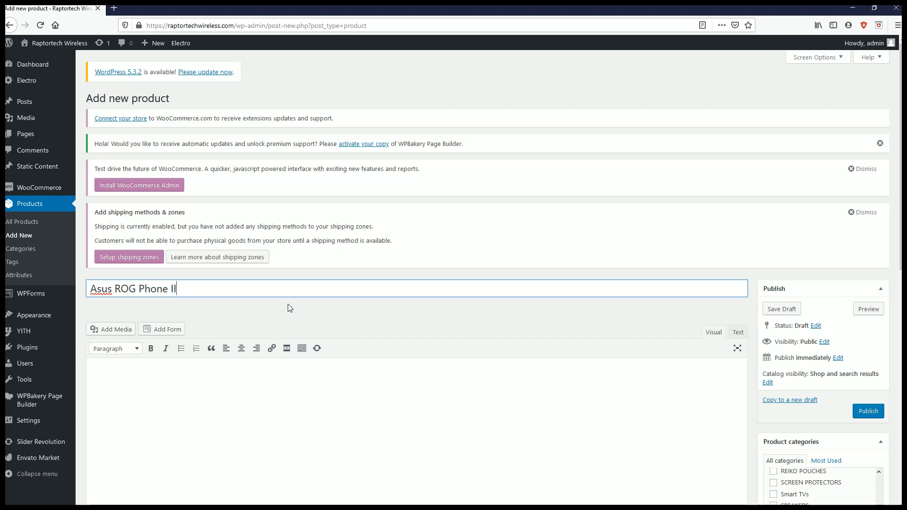
- Paste the copied phone images and specification table into the product's main description
scroll(293, 290, down, 3)
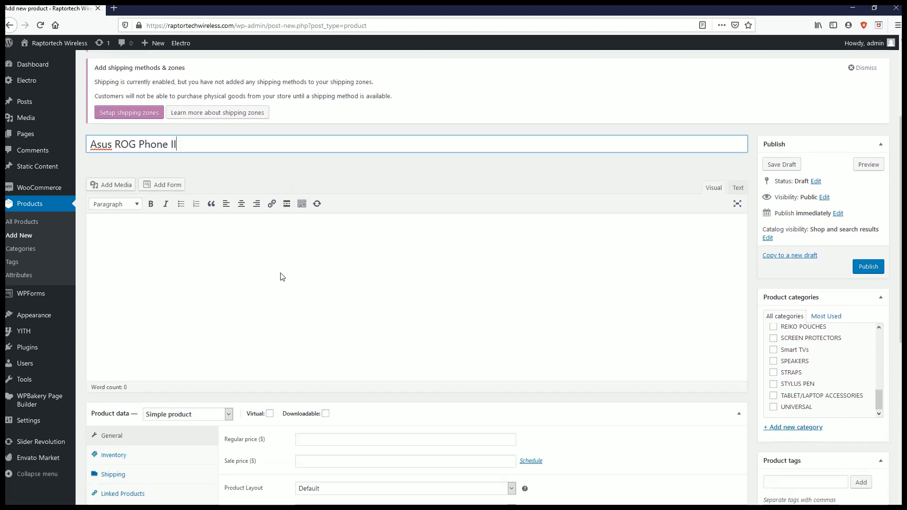
scroll(298, 267, down, 1)
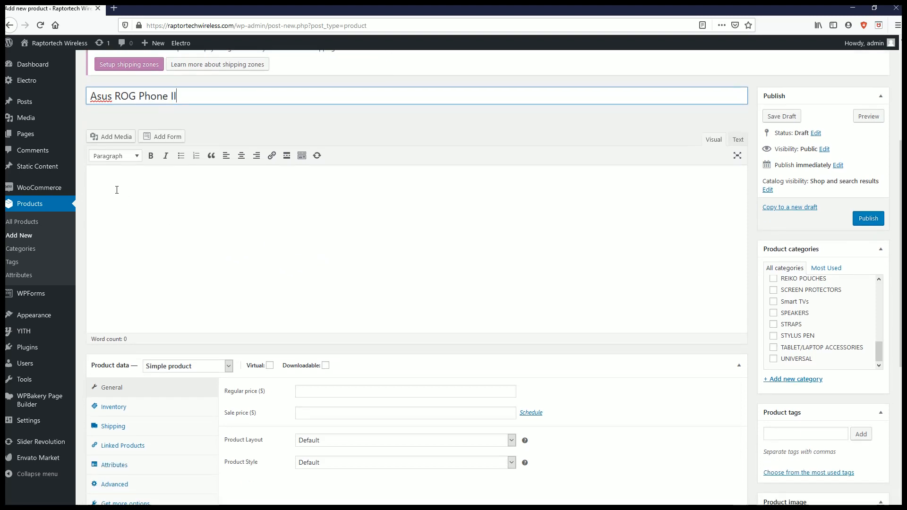
click(102, 180)
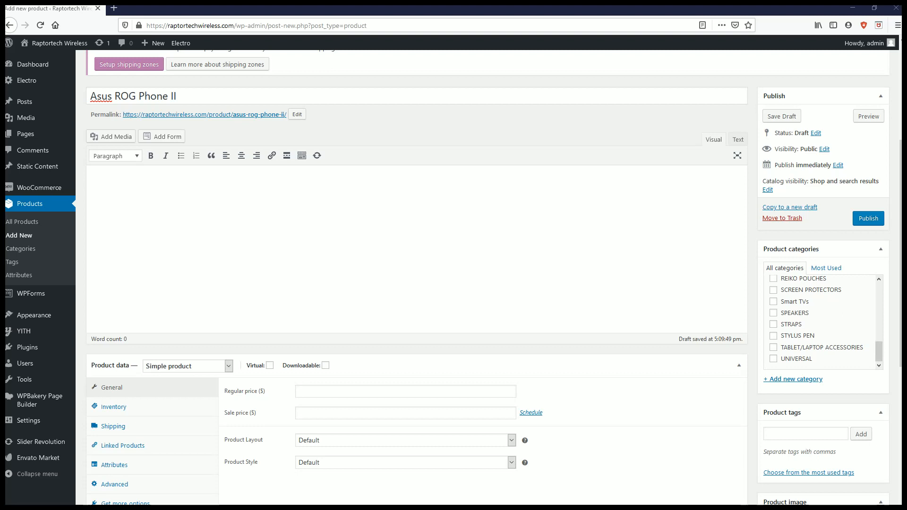
click(128, 194)
key(ctrl+v)
- Review the pasted product description from start to end, checking the specification table and phone photos
scroll(277, 281, down, 5)
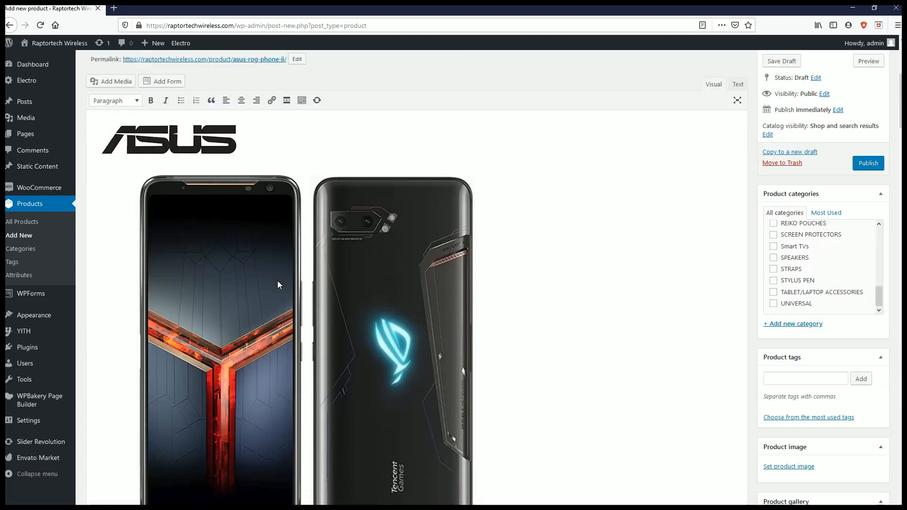
scroll(277, 280, down, 15)
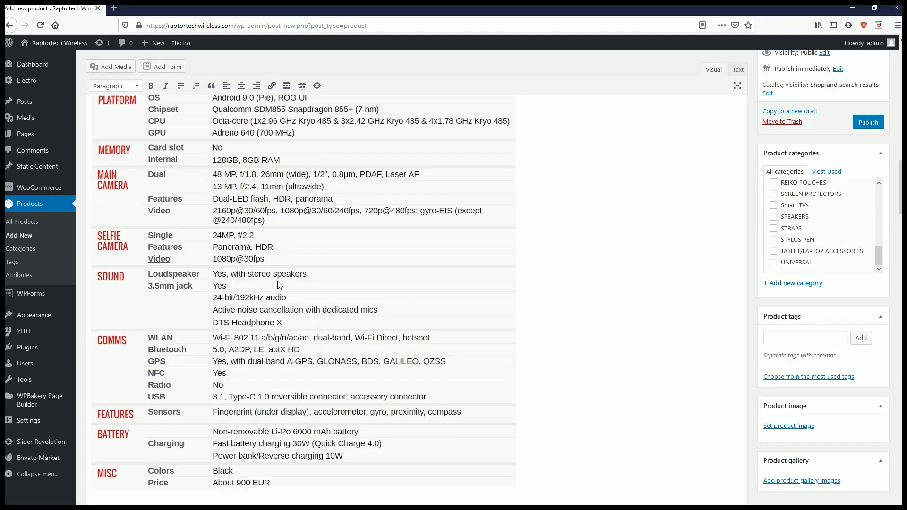
scroll(277, 281, down, 15)
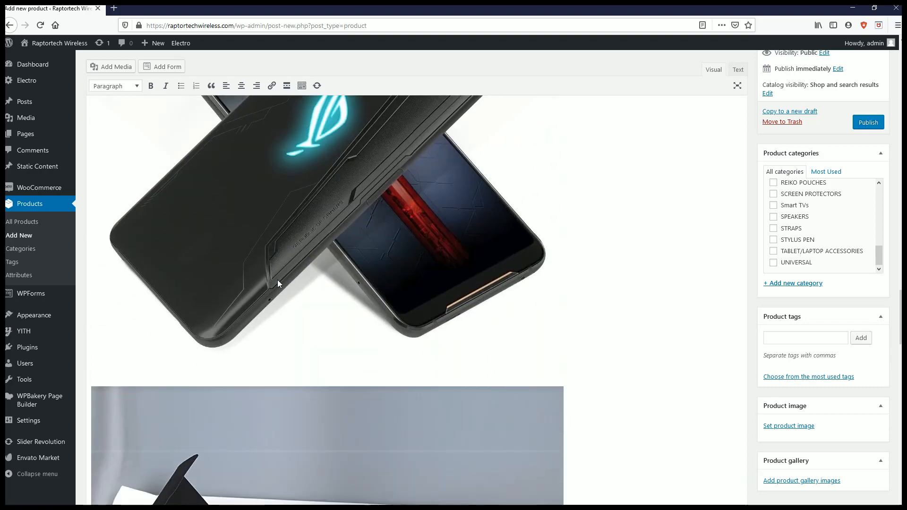
scroll(278, 283, down, 15)
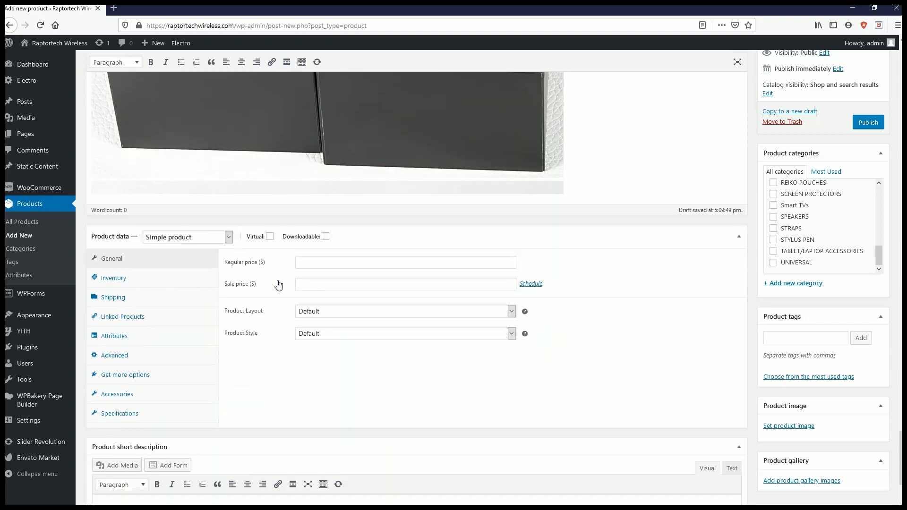
scroll(279, 283, up, 10)
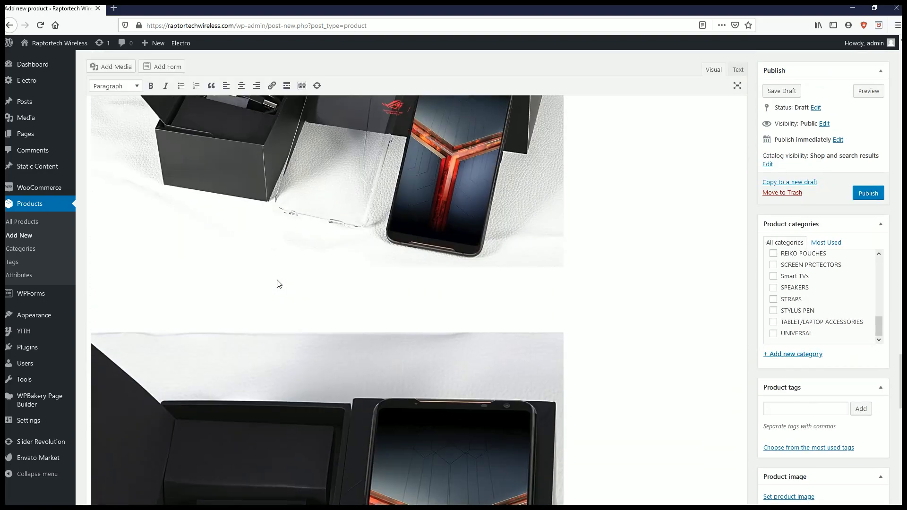
scroll(277, 280, up, 15)
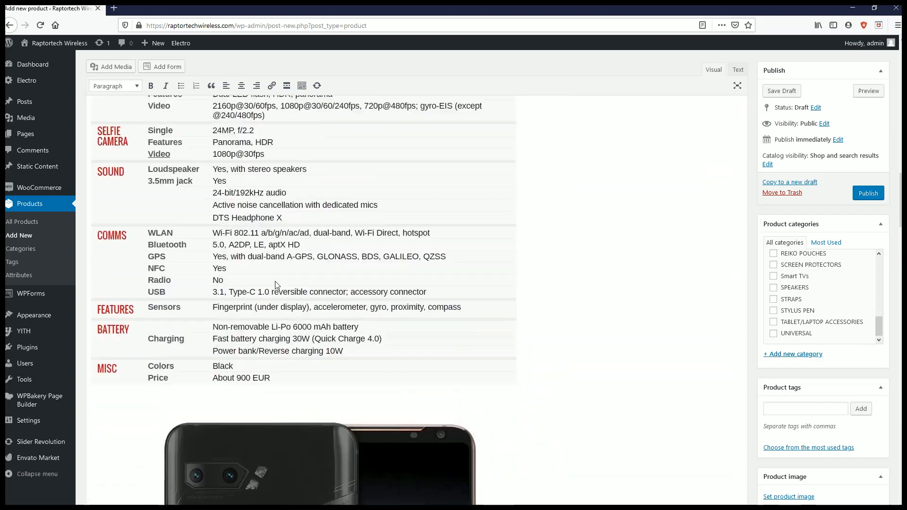
scroll(276, 284, up, 12)
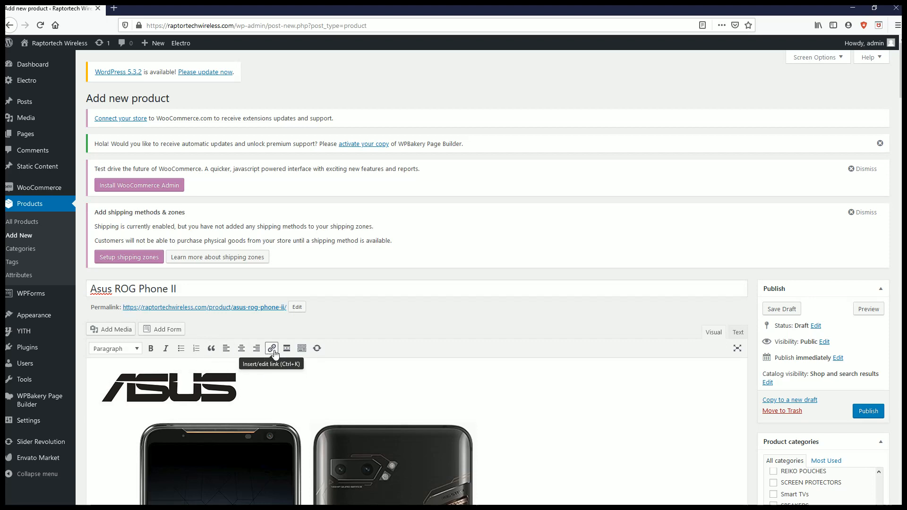
scroll(272, 354, down, 15)
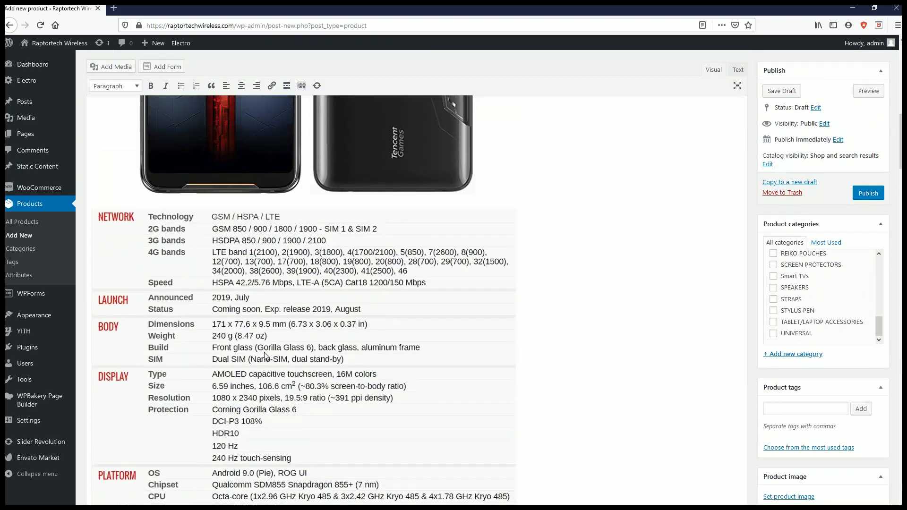
scroll(259, 357, up, 15)
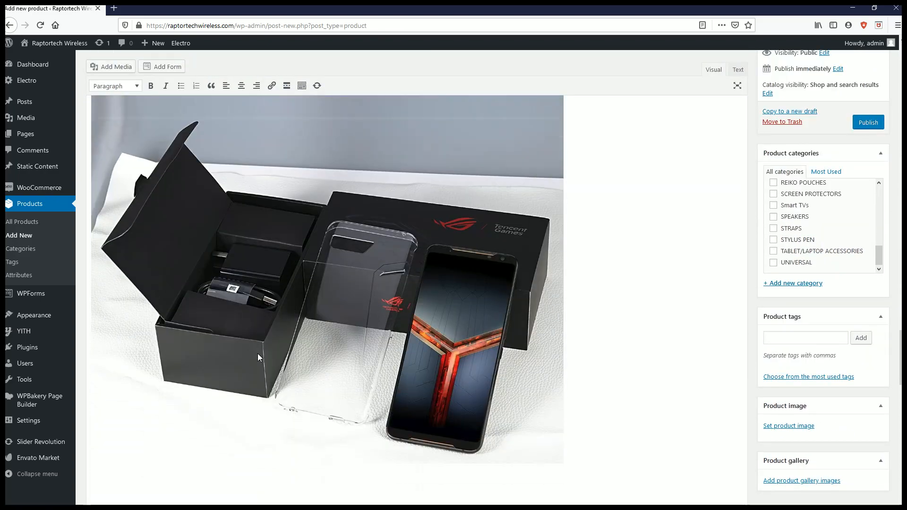
scroll(240, 311, down, 10)
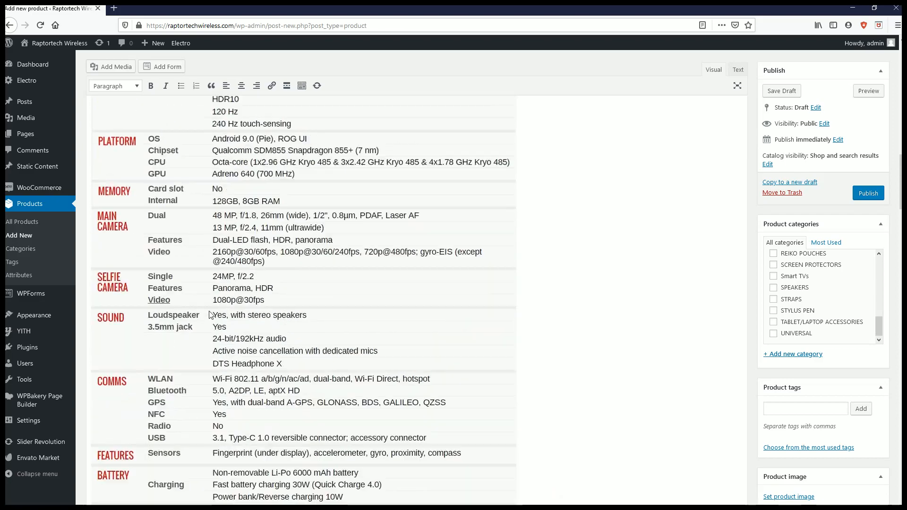
scroll(208, 313, up, 5)
scroll(208, 315, up, 10)
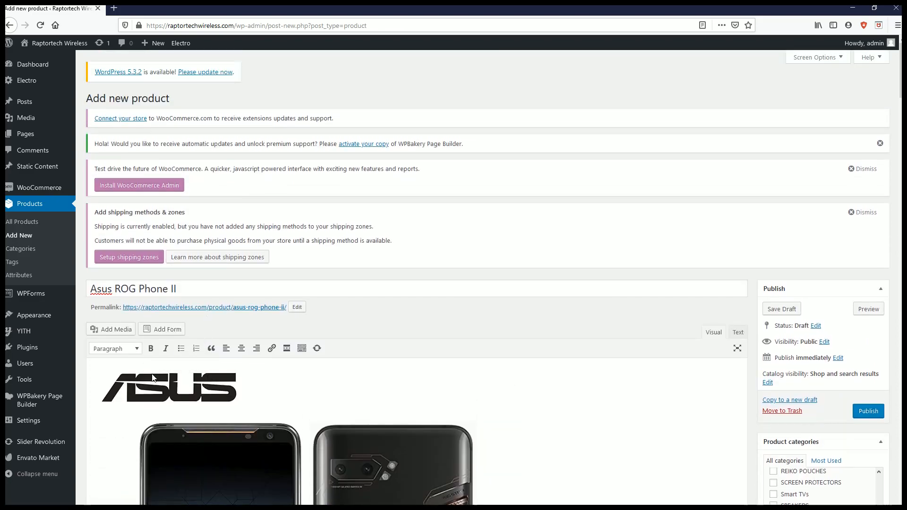
- Add the line "Find Accessories Here!" above the ASUS logo at the start of the product description
click(108, 372)
click(89, 371)
key(Return)
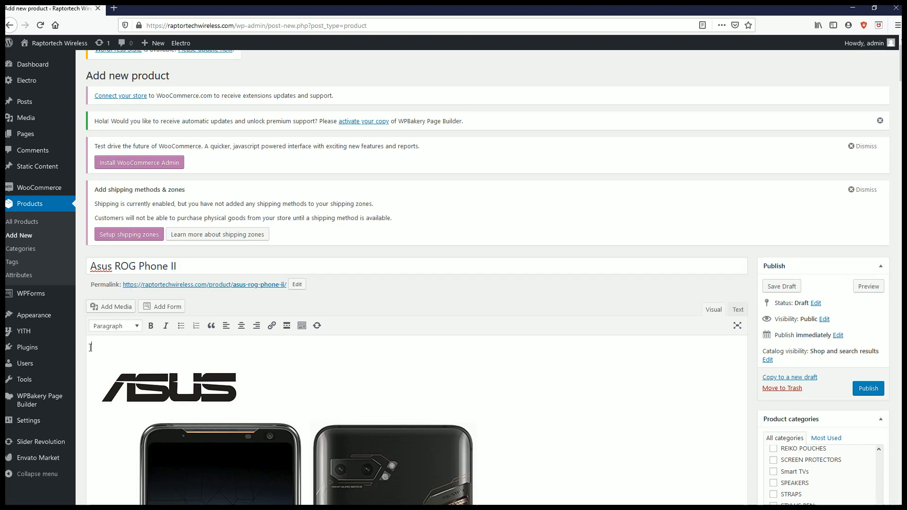
text(Find Acces)
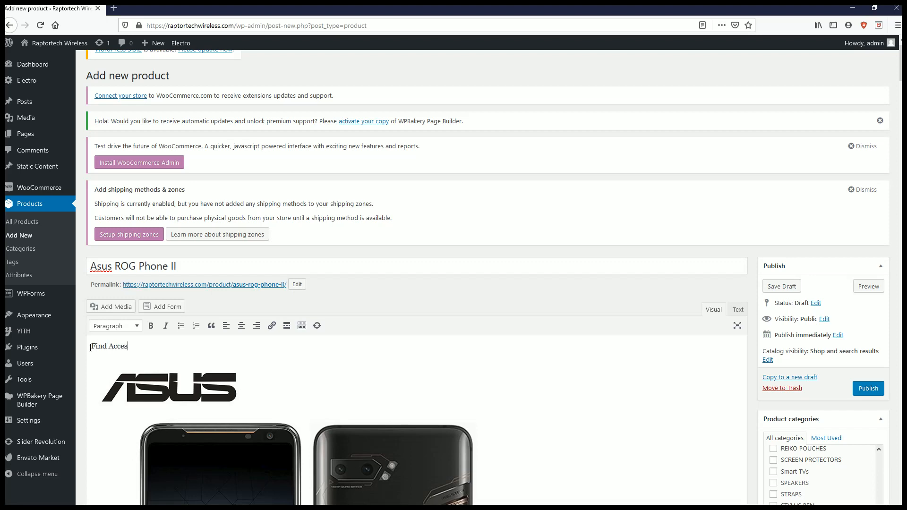
text(sories Here)
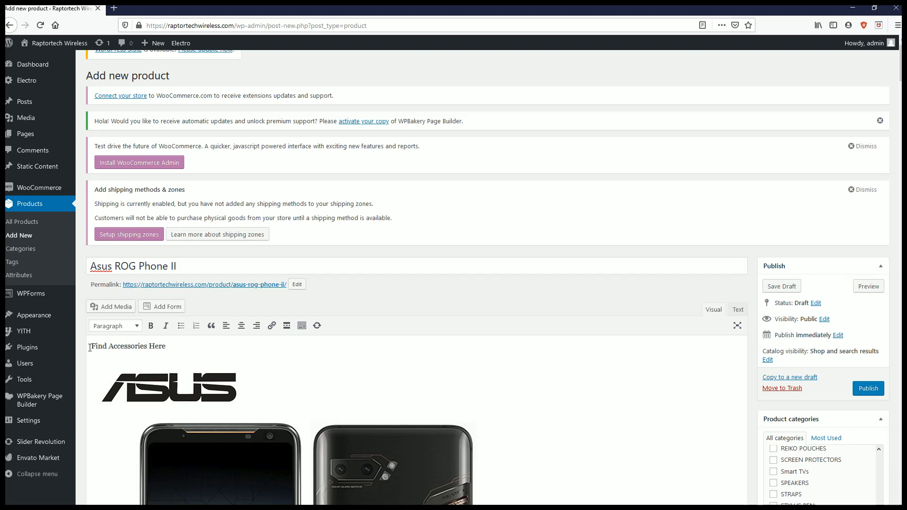
text(!)
drag(178, 347, 149, 347)
click(270, 326)
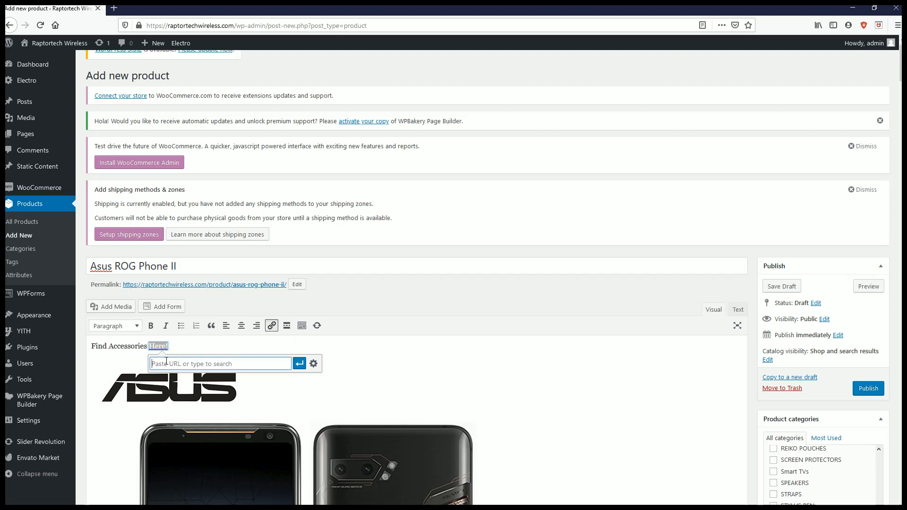
text(www.raptortechwireless)
key(BackSpace)
key(BackSpace)
text(ess.com)
text(/asusaccessories)
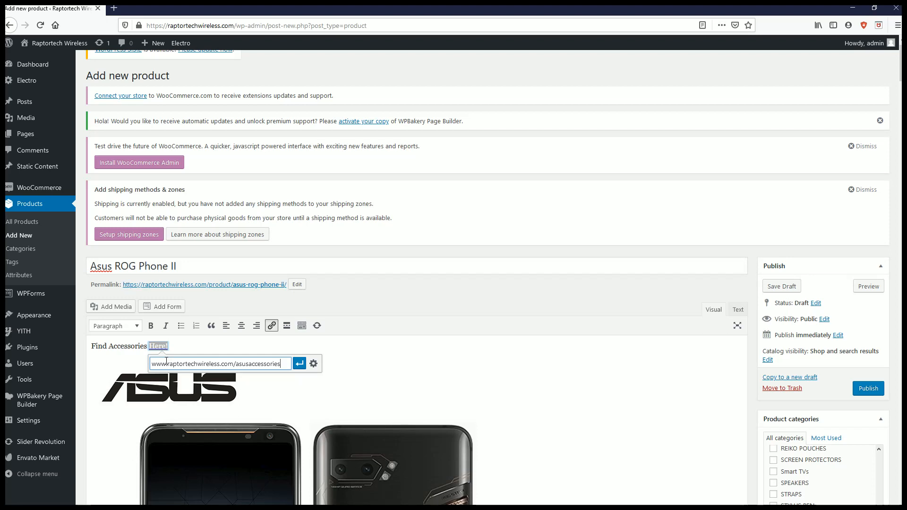
click(301, 364)
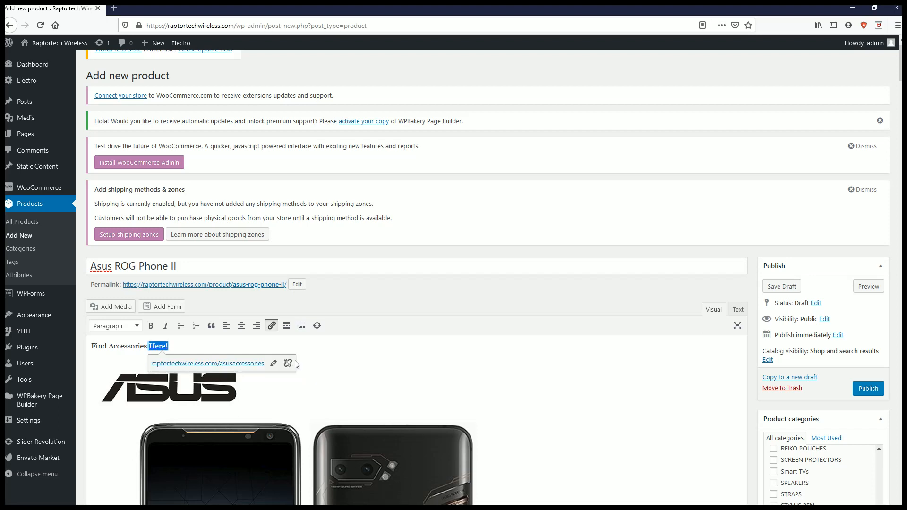
- Delete the whole "Find Accessories Here!" line from the start of the product description
click(307, 374)
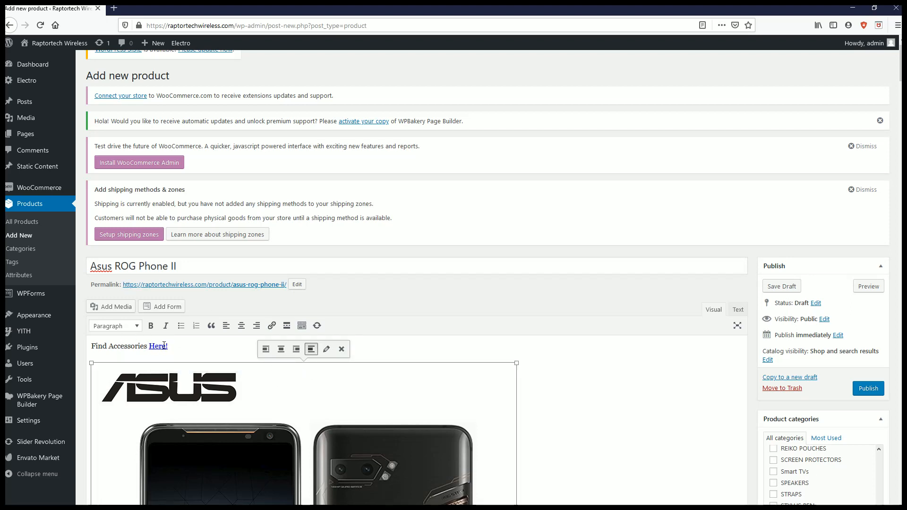
drag(172, 346, 10, 332)
key(Delete)
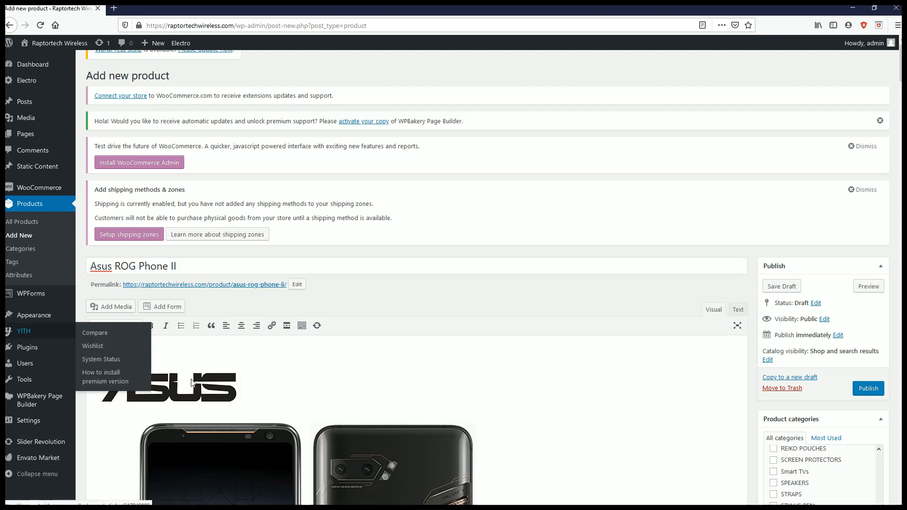
- Start a new product category and enter SMARTPHONES as its name
scroll(307, 351, down, 8)
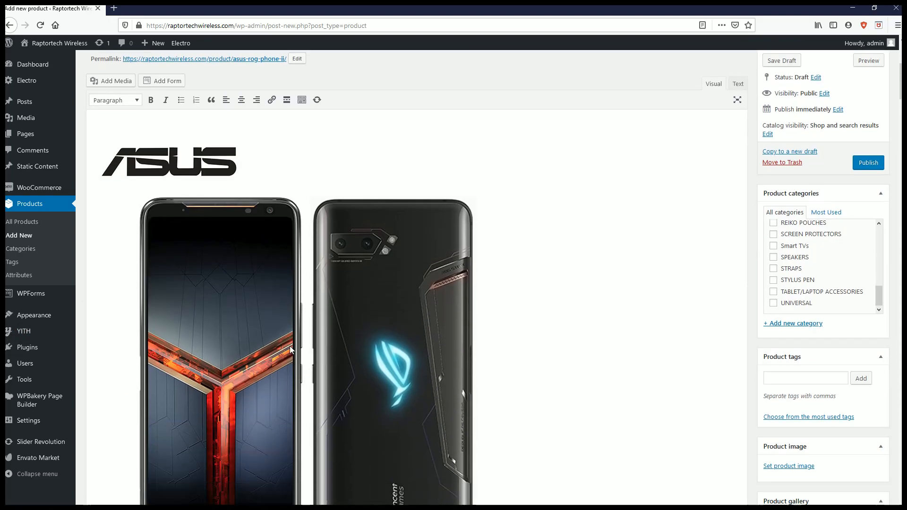
scroll(306, 349, down, 10)
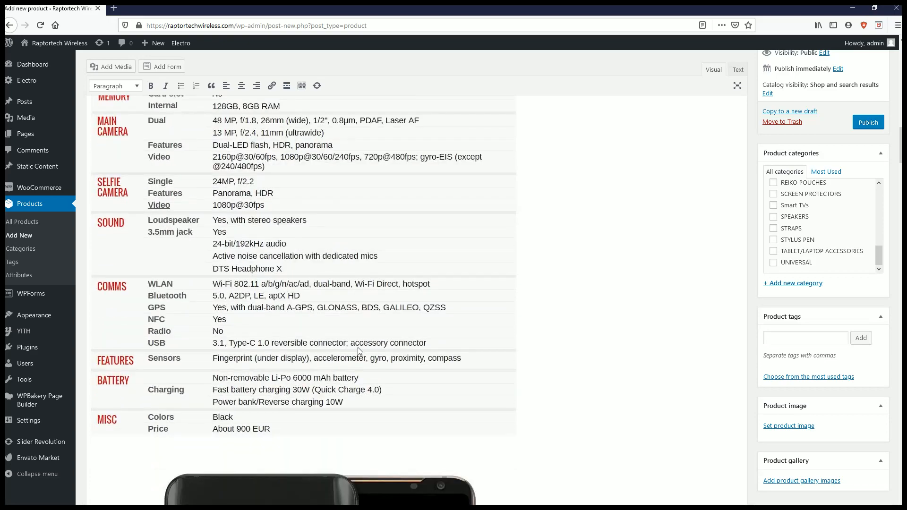
scroll(553, 395, up, 5)
scroll(756, 444, up, 5)
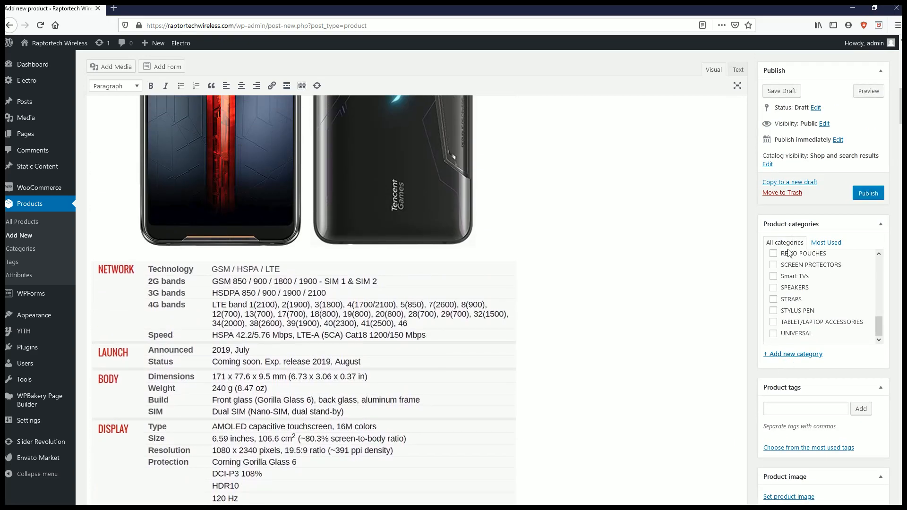
scroll(786, 326, up, 10)
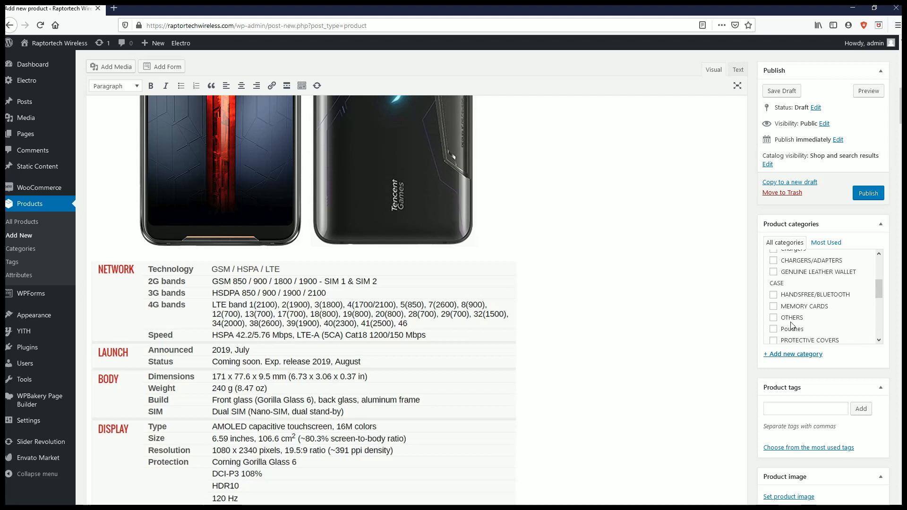
scroll(793, 325, down, 10)
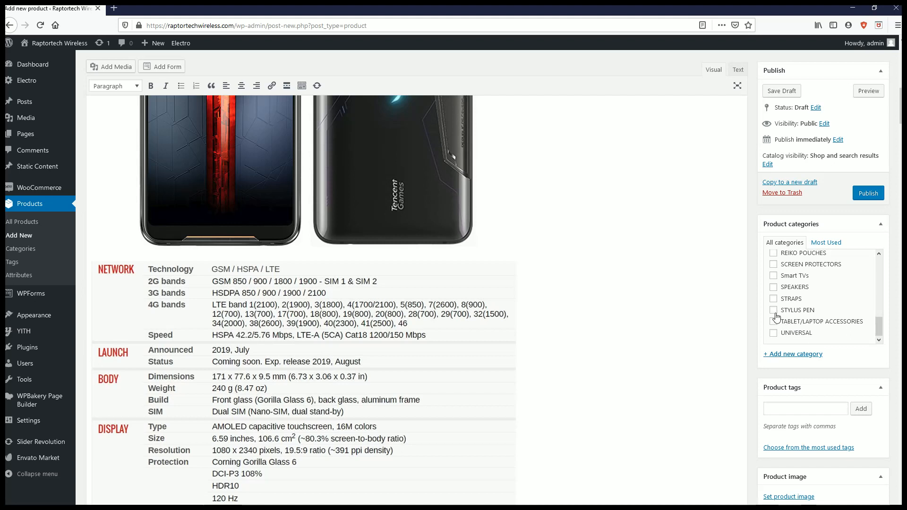
click(802, 355)
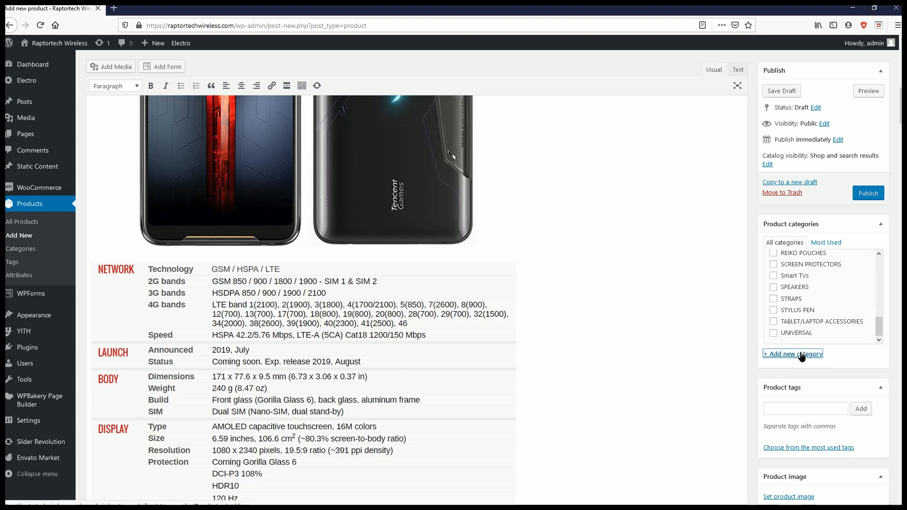
click(793, 373)
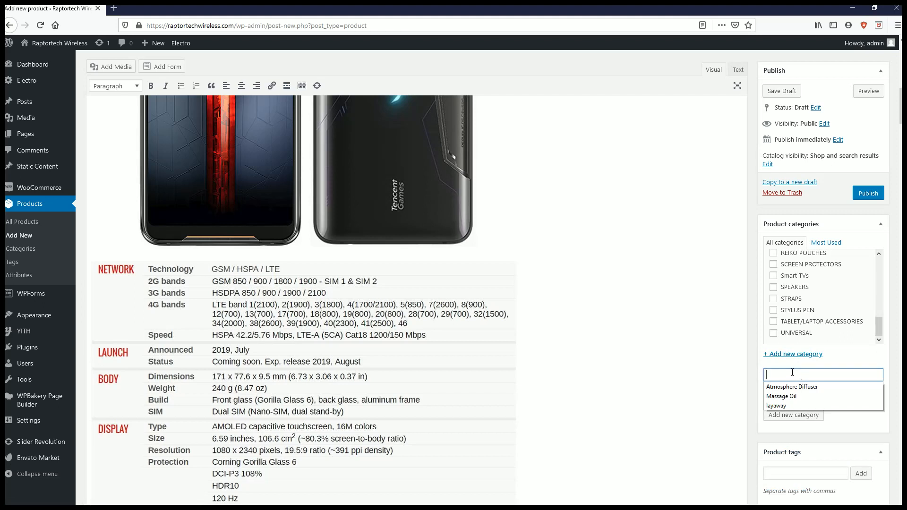
text(Smar)
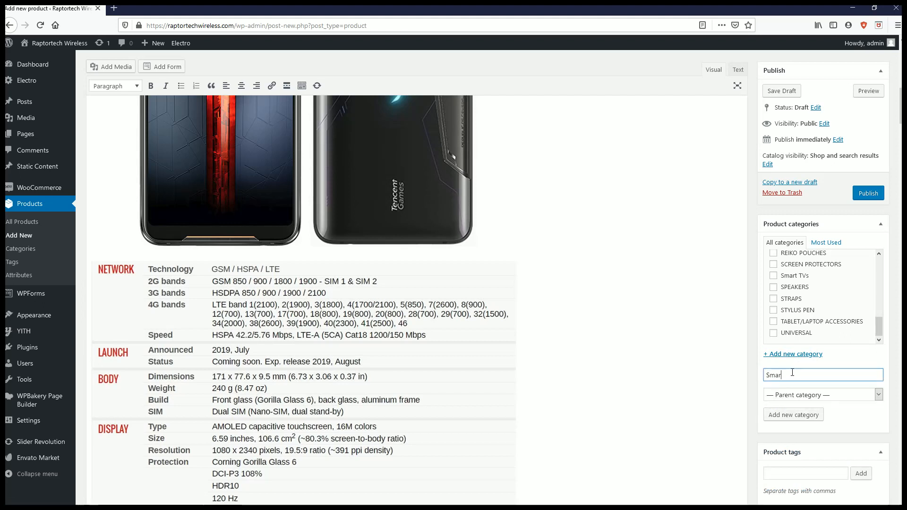
key(BackSpace)
key(BackSpace)
key(BackSpace)
key(BackSpace)
text(SMARTPHONES)
- Create the SMARTPHONES category without a parent and check that it is assigned to the product
scroll(782, 307, up, 3)
scroll(782, 307, up, 10)
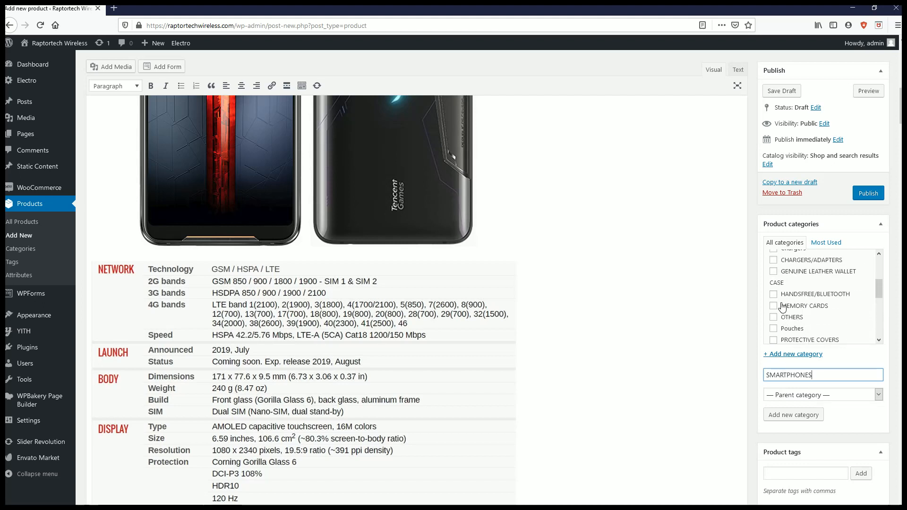
scroll(783, 307, down, 2)
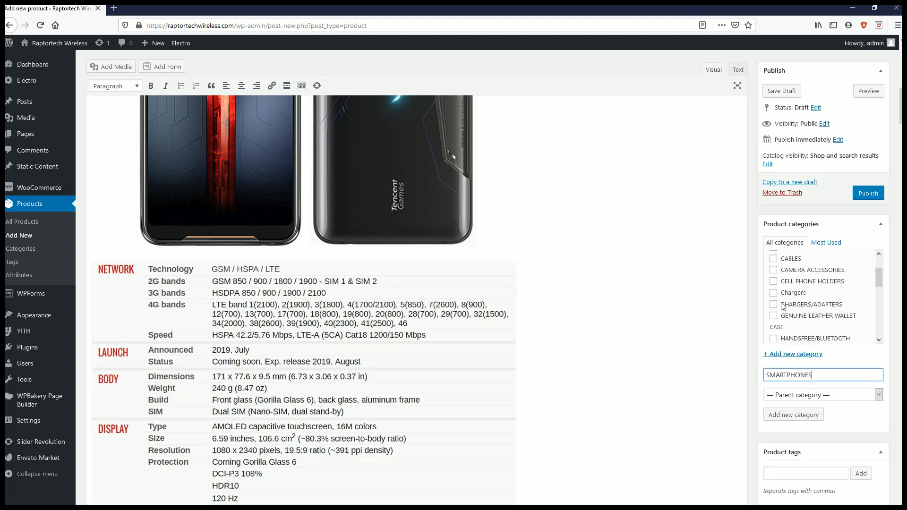
scroll(783, 307, up, 2)
scroll(781, 304, down, 4)
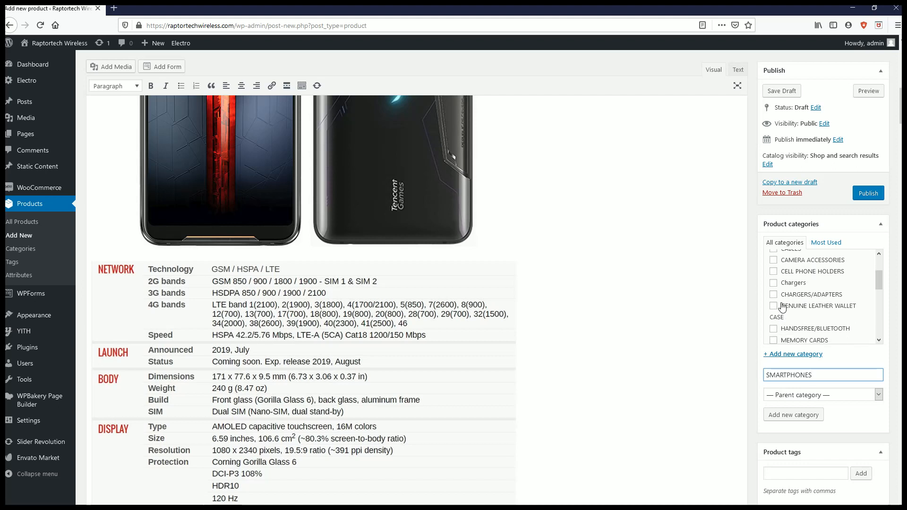
scroll(782, 295, down, 4)
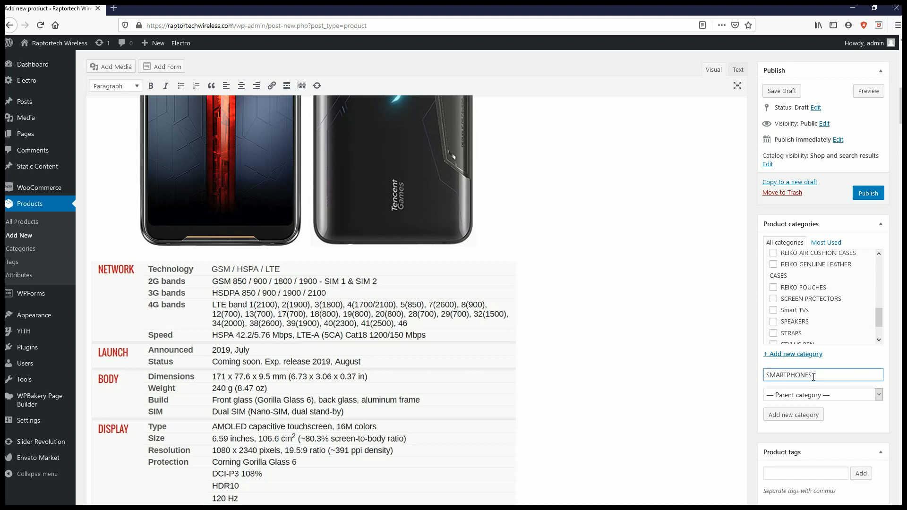
click(815, 404)
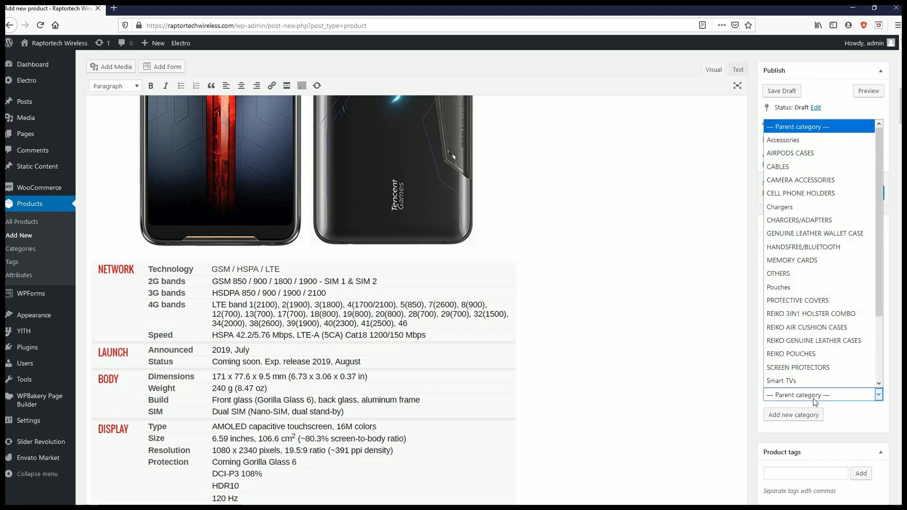
click(815, 401)
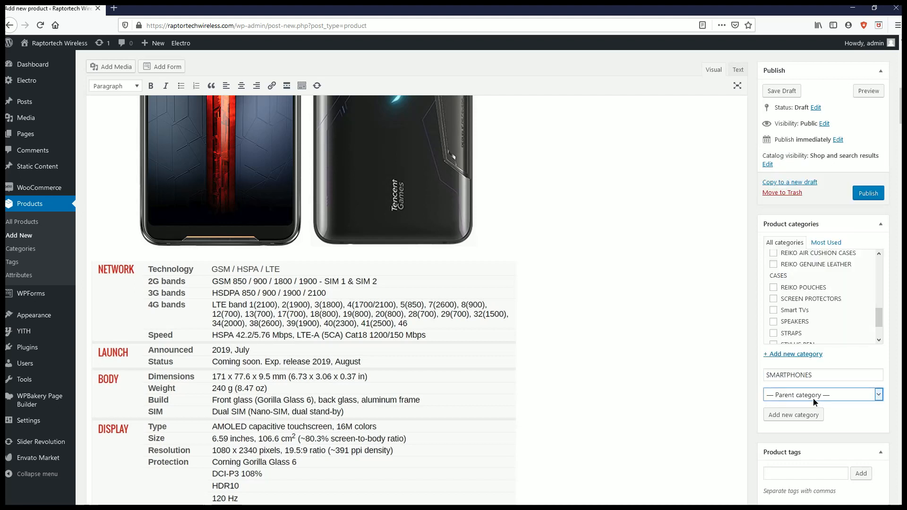
click(794, 416)
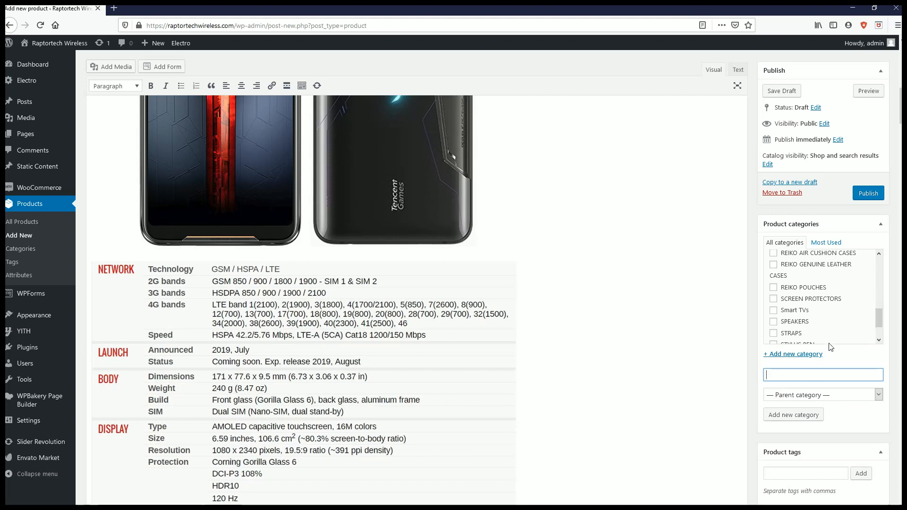
scroll(834, 339, down, 1)
scroll(834, 339, up, 8)
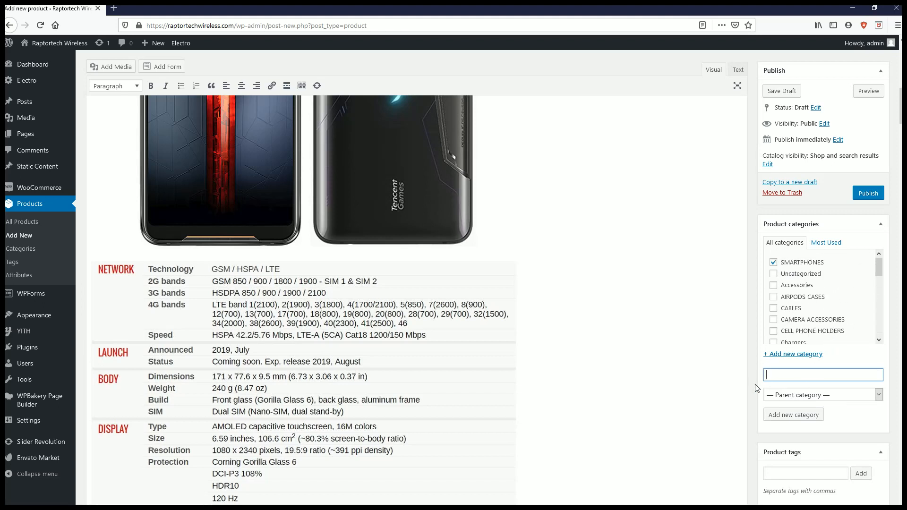
- Add the product tags smartphone, asus, rog phone 2 and android phone
scroll(789, 344, down, 3)
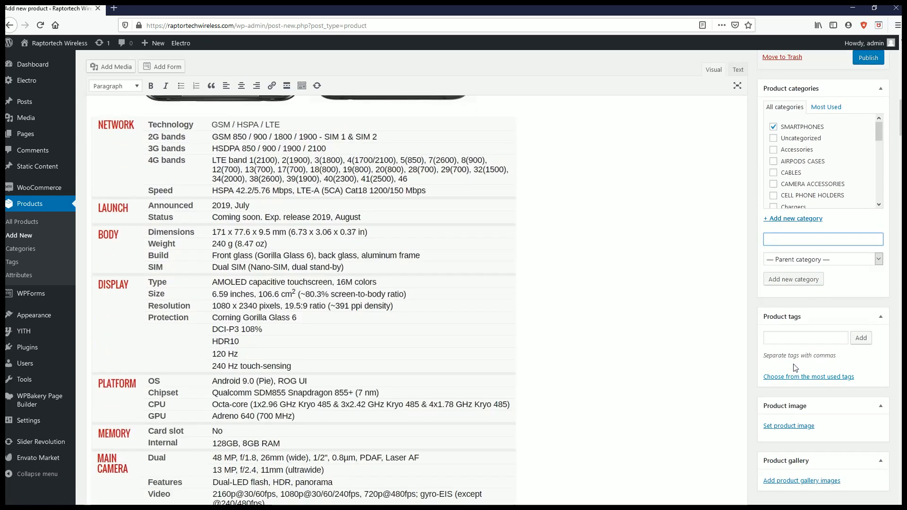
click(787, 341)
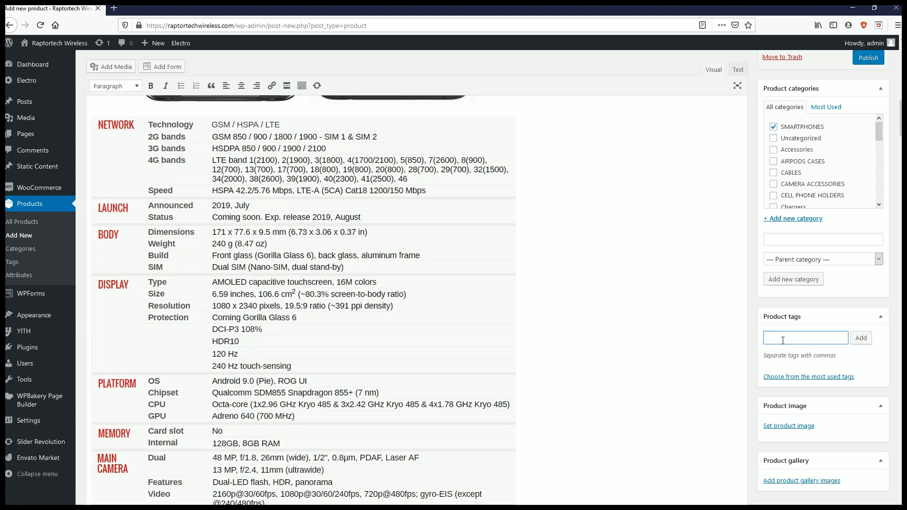
text(SMAR)
key(BackSpace)
key(BackSpace)
key(BackSpace)
key(BackSpace)
text(smartphone)
text(, asus)
text(, rog)
text( phone )
text(2)
text(,)
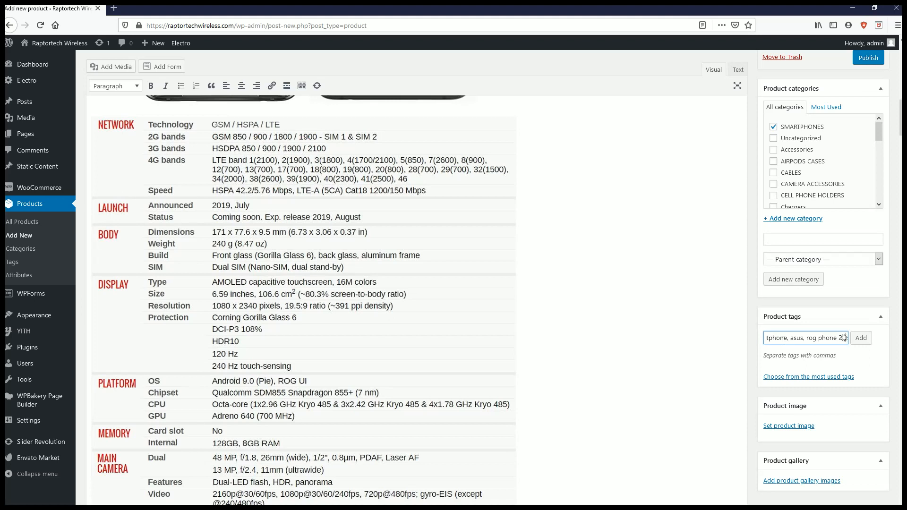
text( android phone,)
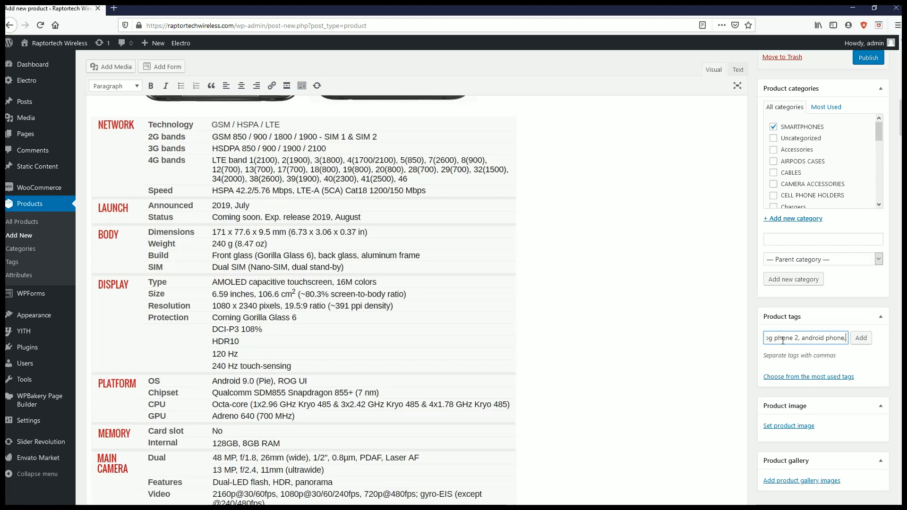
key(BackSpace)
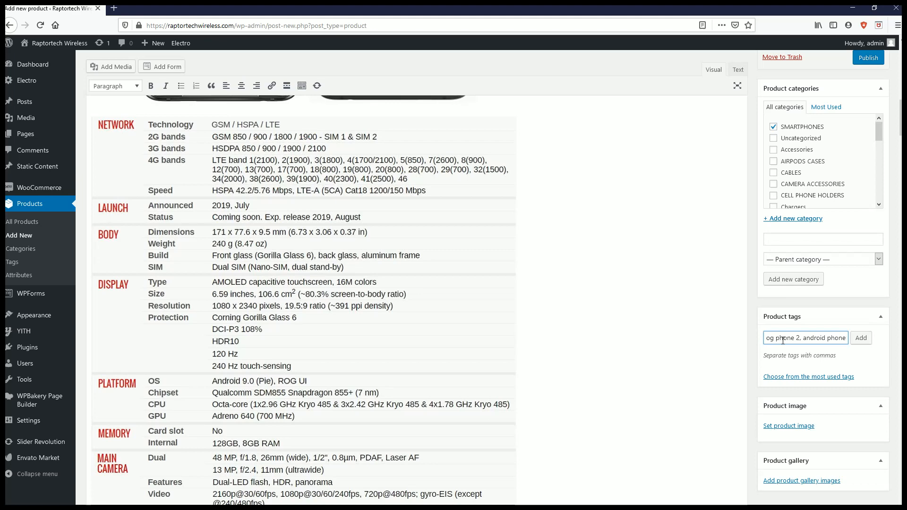
click(861, 338)
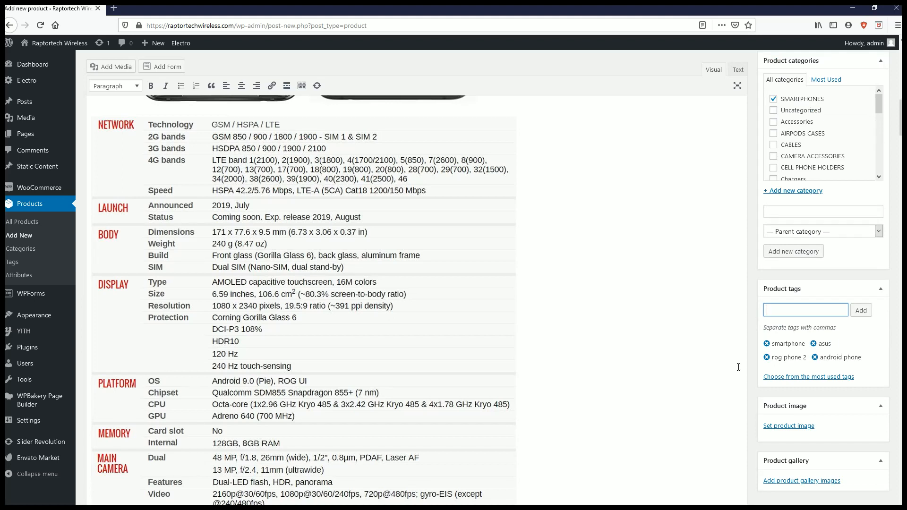
- Upload the front-and-back phone picture 78924-5c651f.jpeg and set it as the product image
scroll(738, 368, down, 5)
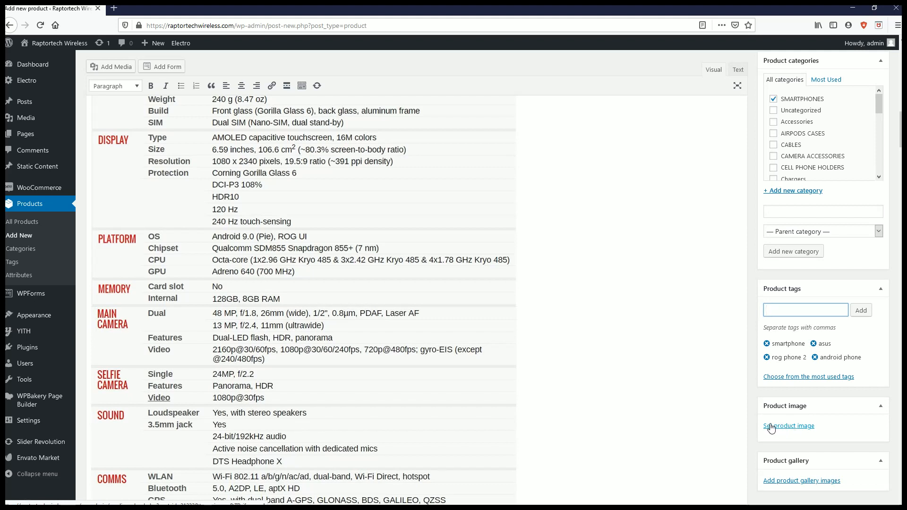
click(769, 426)
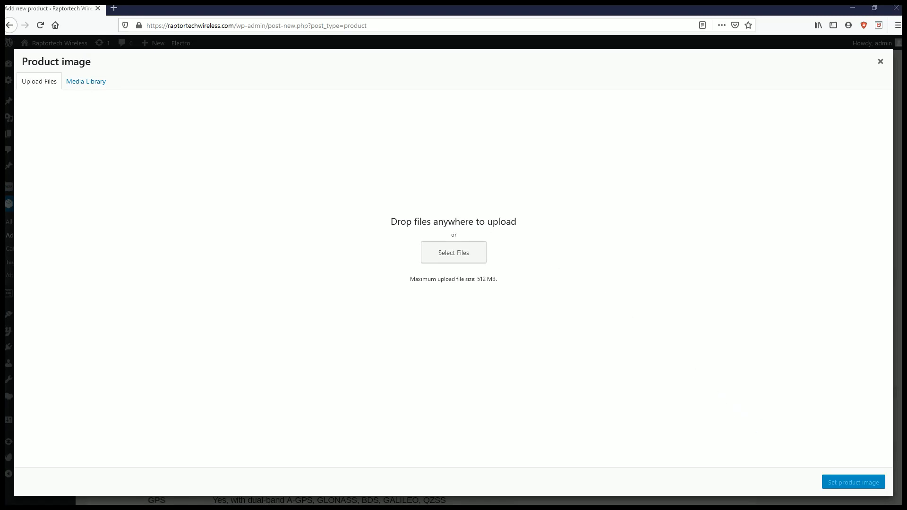
drag(906, 61, 474, 269)
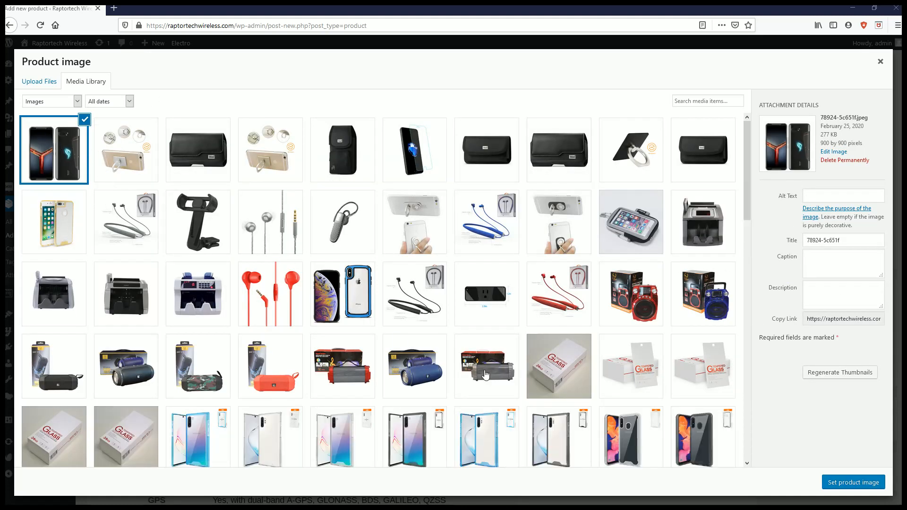
click(863, 492)
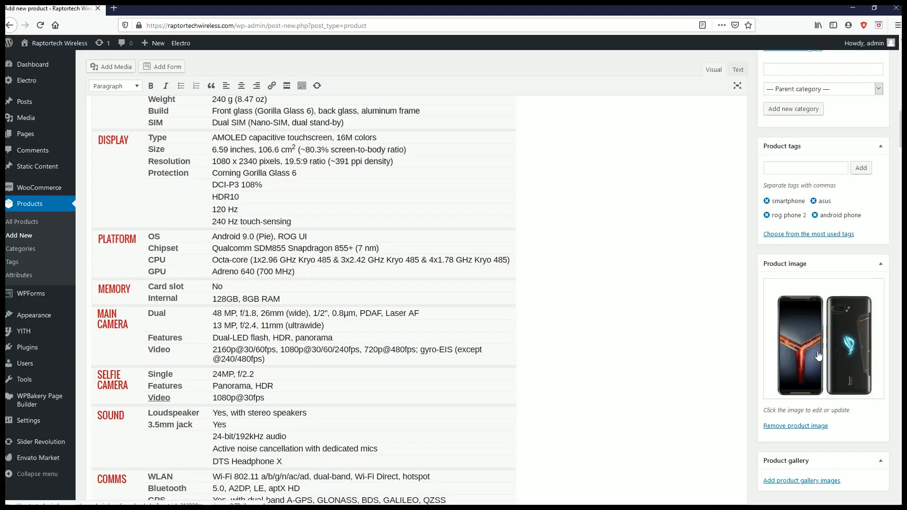
- Upload the Asus-branded front-and-back picture and the angled rear phone picture, and add both to the product gallery
scroll(629, 395, down, 2)
scroll(674, 397, down, 15)
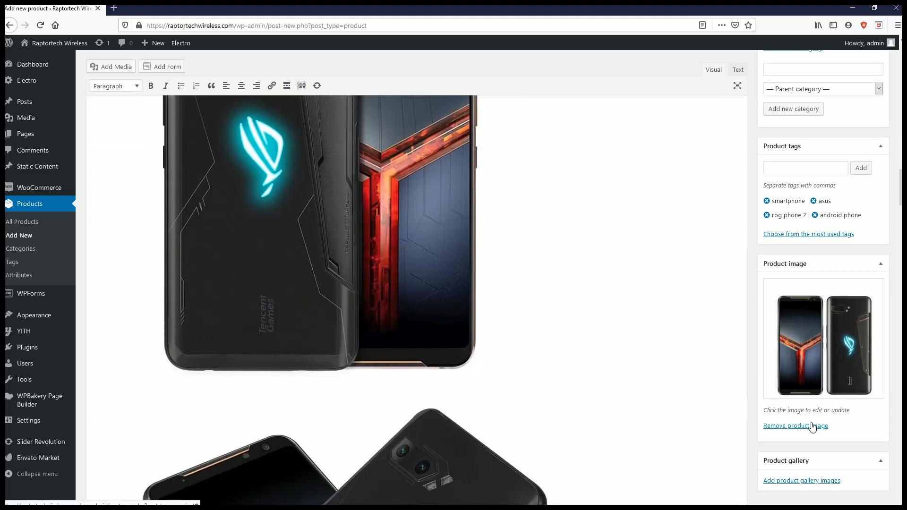
click(785, 482)
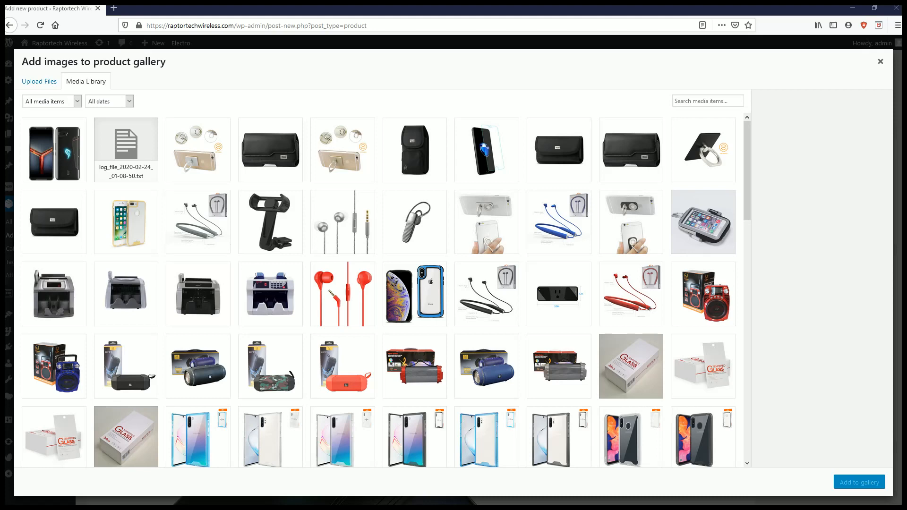
drag(797, 251, 354, 212)
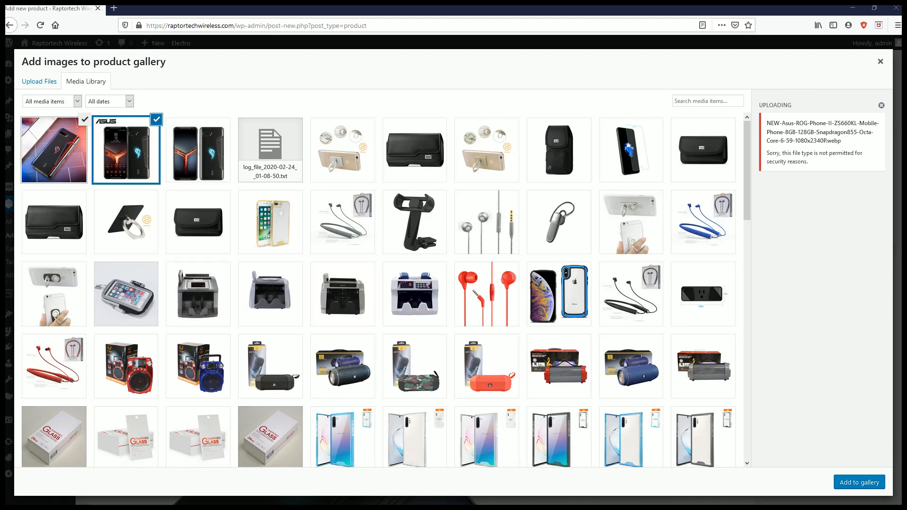
drag(902, 137, 169, 160)
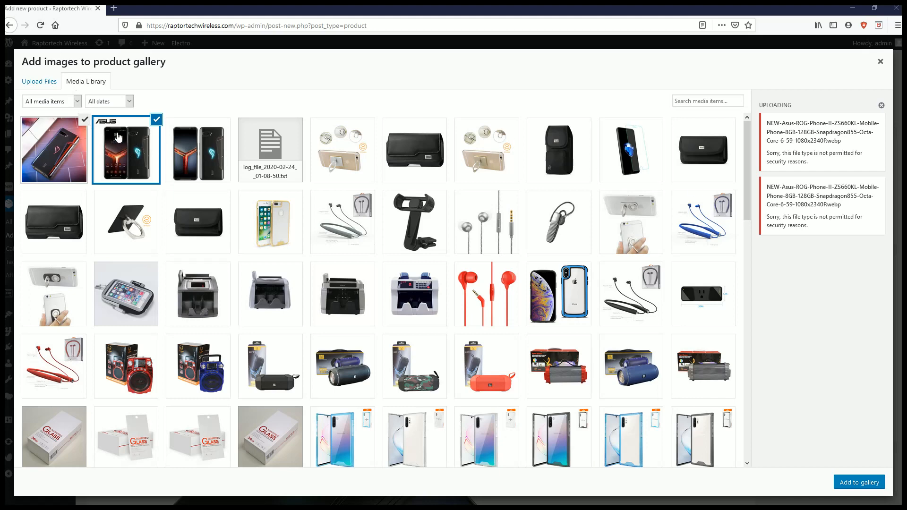
click(853, 482)
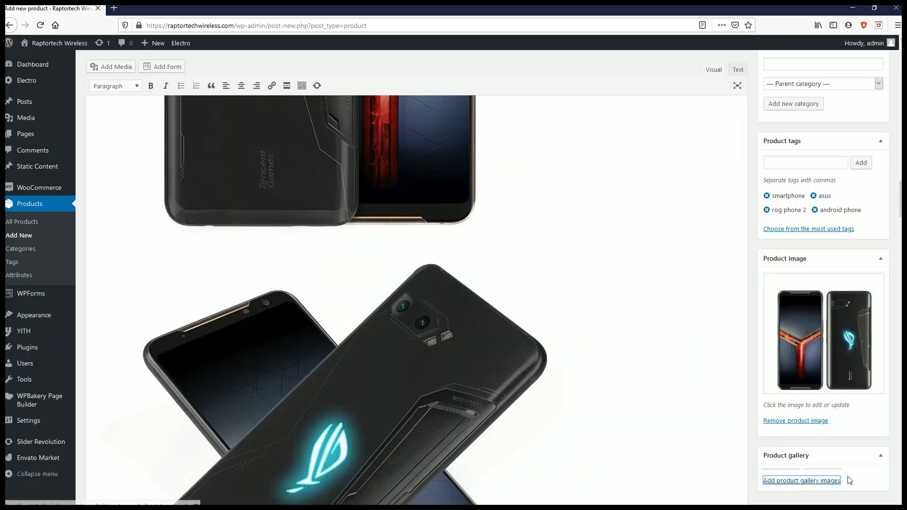
scroll(735, 434, down, 3)
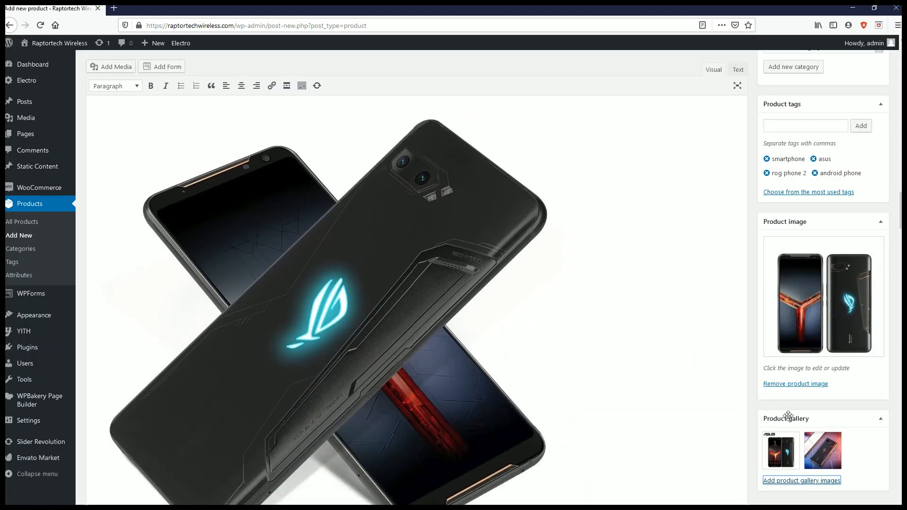
- Set the product's regular price to 1129.99 and its sale price to 734.99
scroll(767, 407, up, 2)
scroll(767, 407, up, 3)
scroll(262, 249, down, 5)
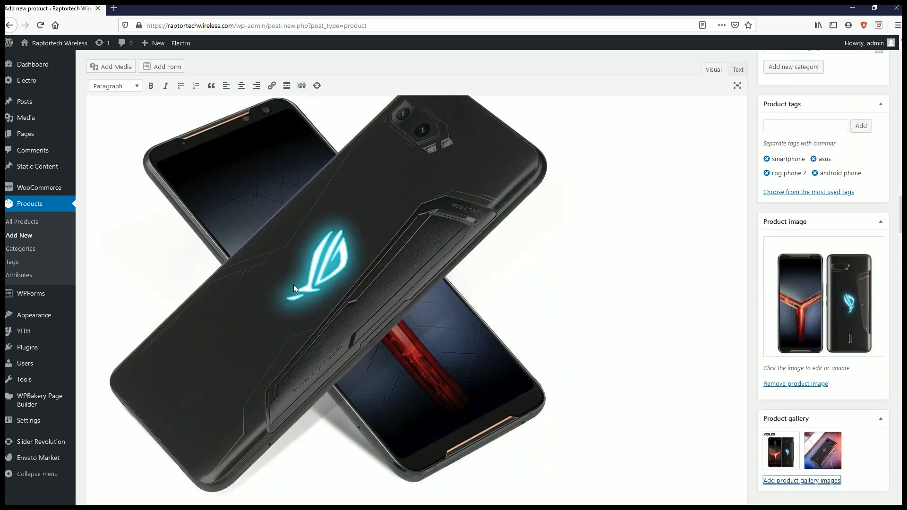
scroll(294, 285, down, 12)
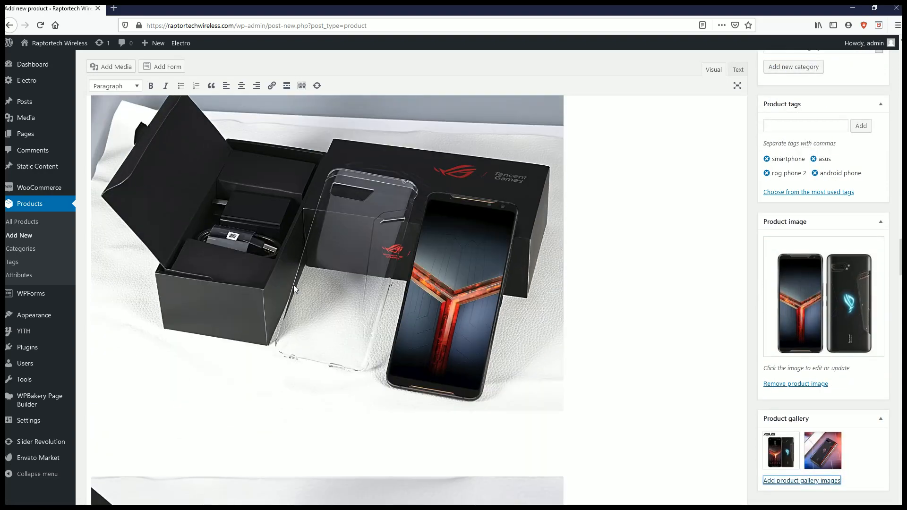
scroll(294, 286, down, 15)
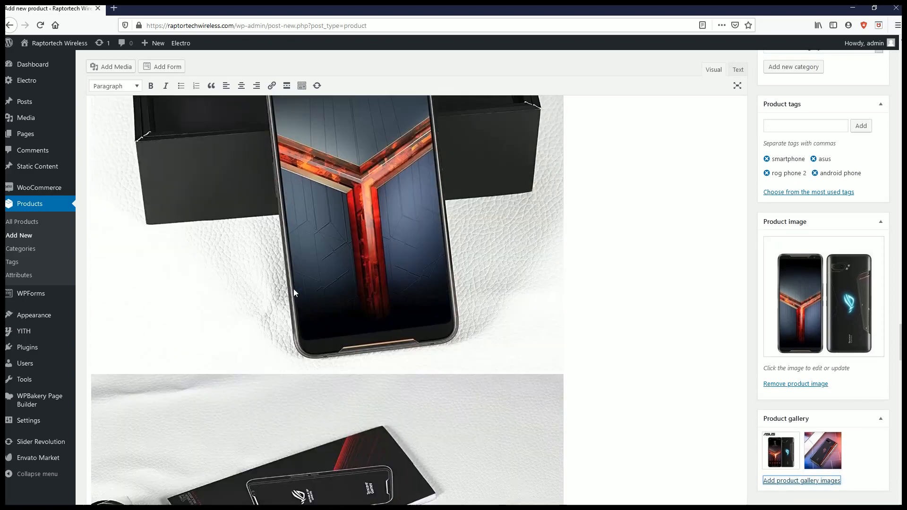
scroll(295, 289, down, 10)
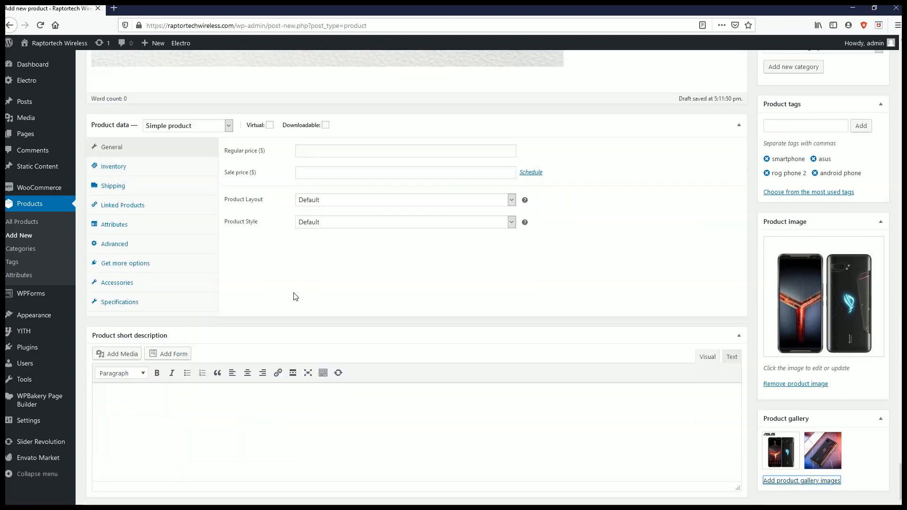
scroll(294, 296, down, 2)
scroll(293, 295, down, 1)
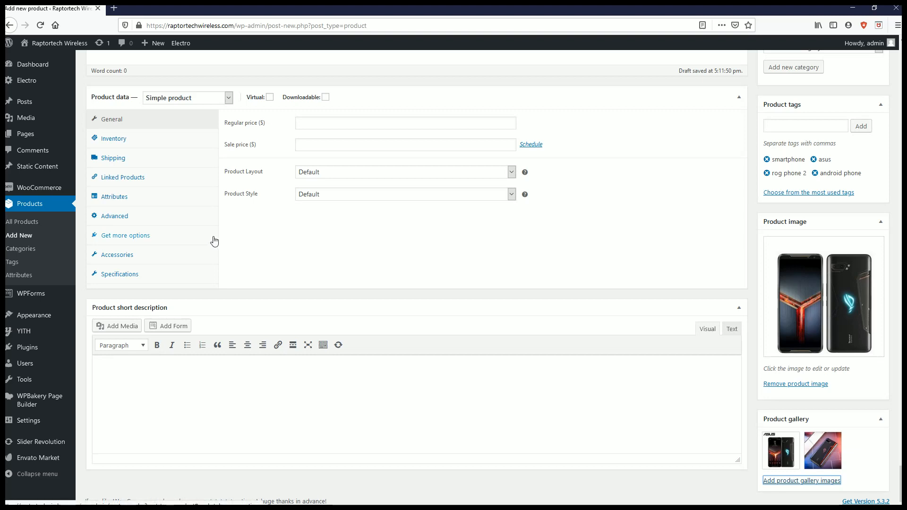
click(316, 124)
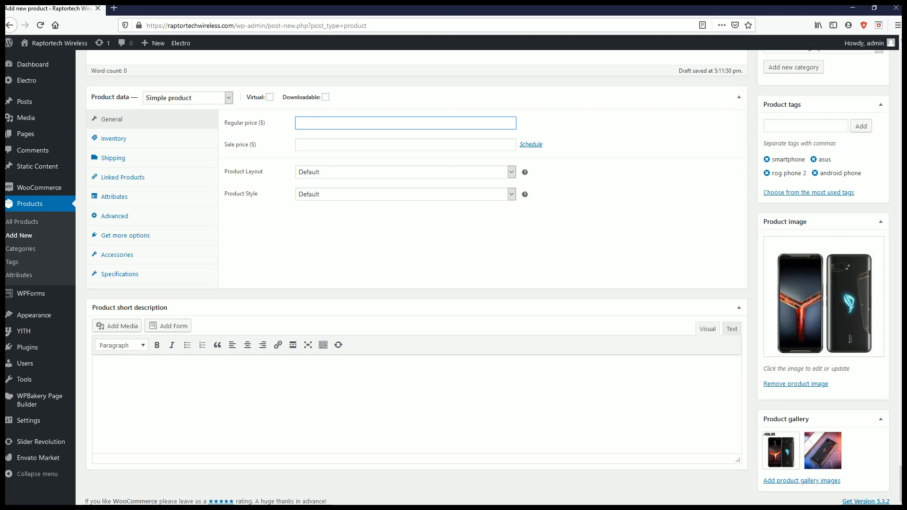
key(alt+Tab)
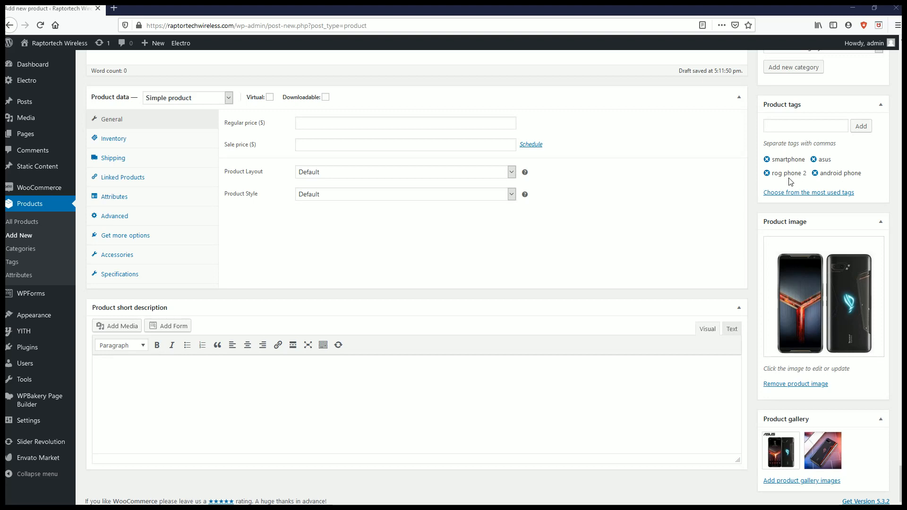
click(321, 124)
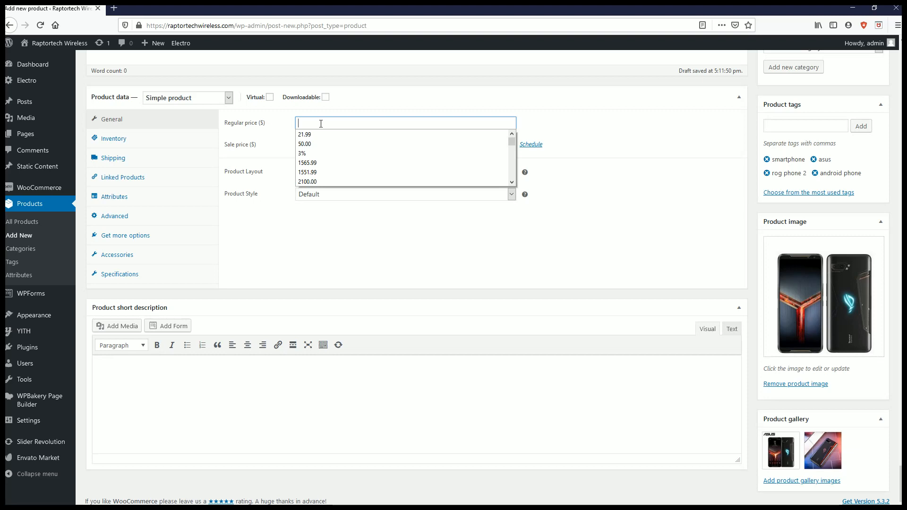
text(1129.99)
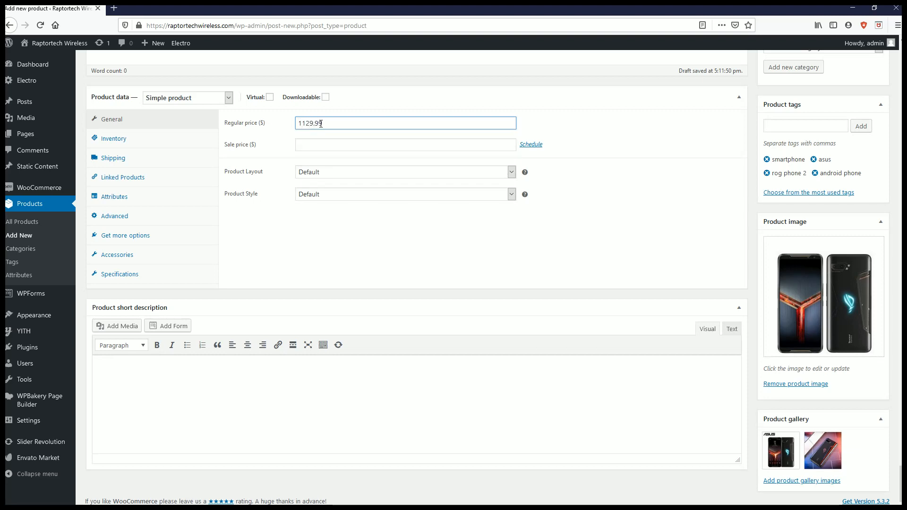
click(395, 149)
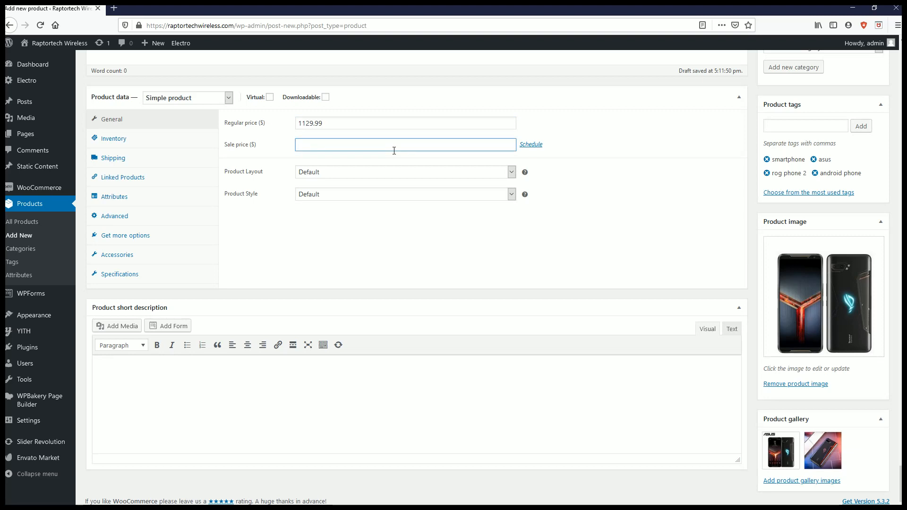
text(734.99)
- Check the choices for Product Layout and Product Style and keep both at Default
click(334, 173)
click(336, 173)
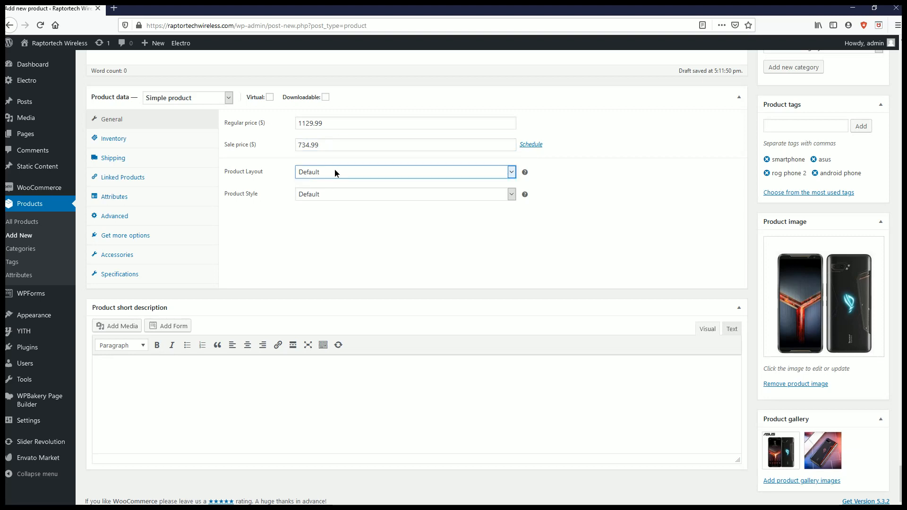
click(351, 197)
click(352, 198)
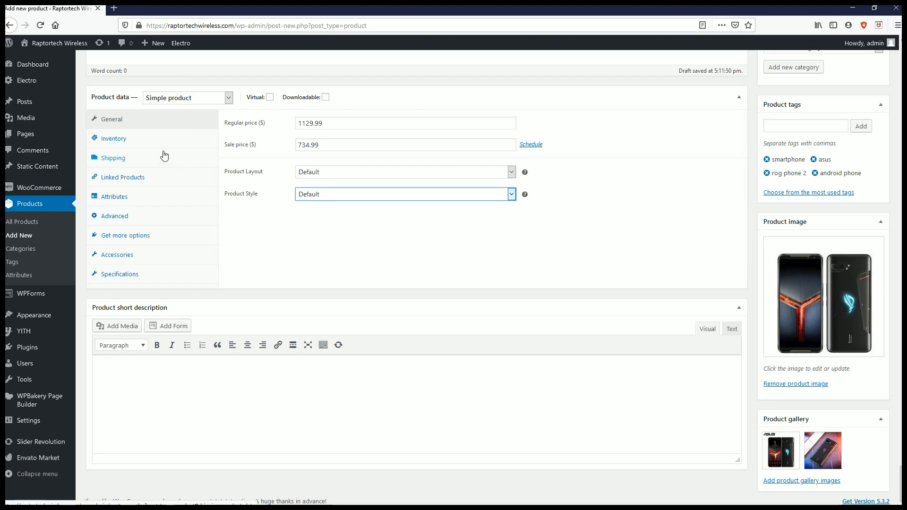
- Enable stock management at product level in the inventory settings and set the stock quantity to 15
click(124, 140)
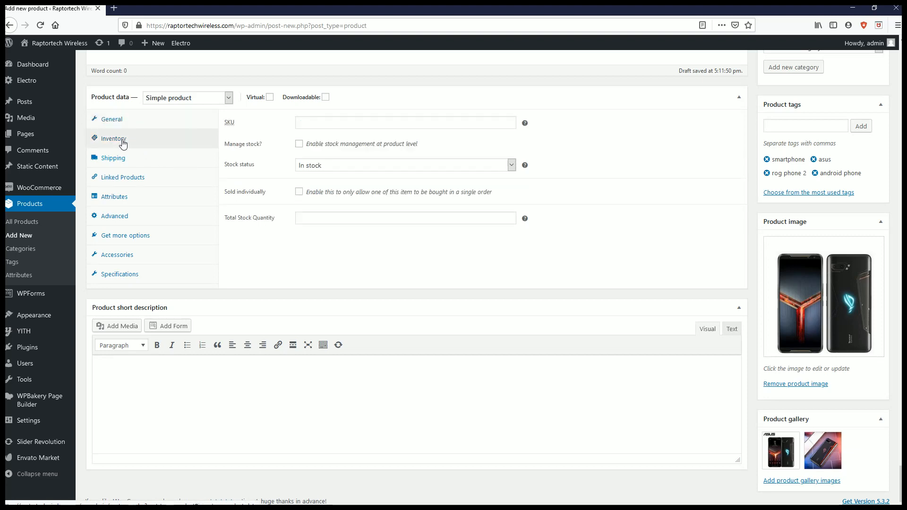
click(336, 126)
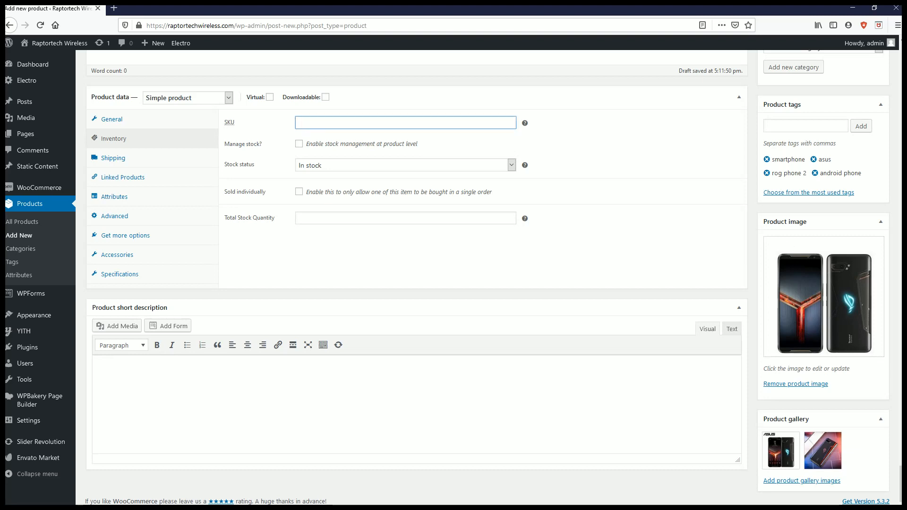
key(alt+Tab)
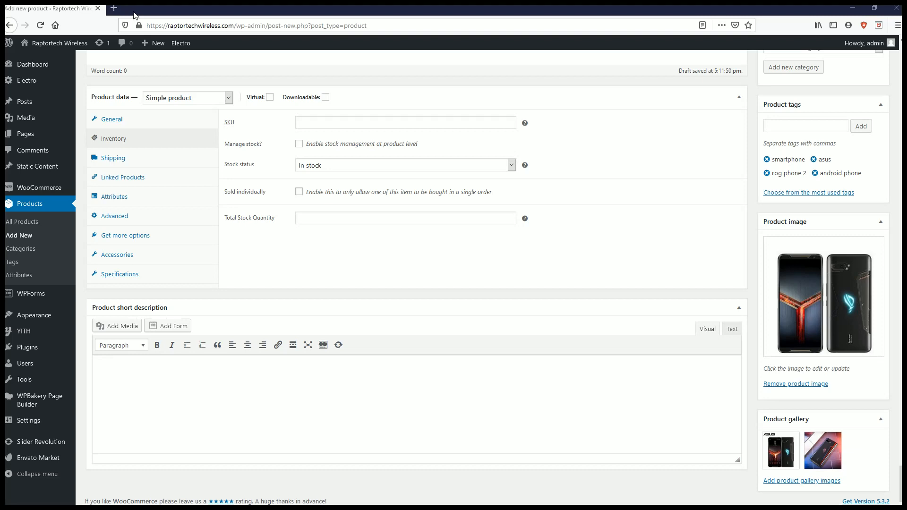
scroll(200, 172, up, 2)
scroll(199, 171, down, 2)
click(299, 145)
double_click(301, 165)
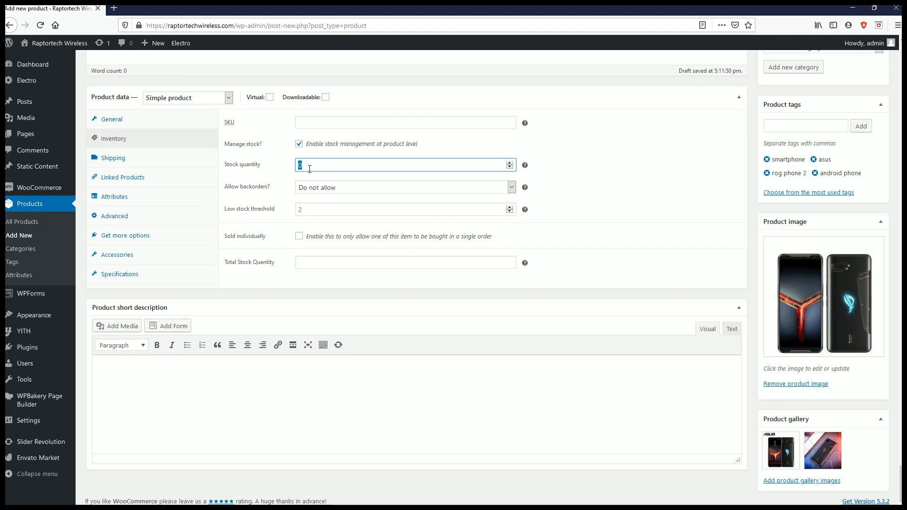
text(15)
- Set the low stock threshold to 2 and keep backorders at Do not allow
click(299, 209)
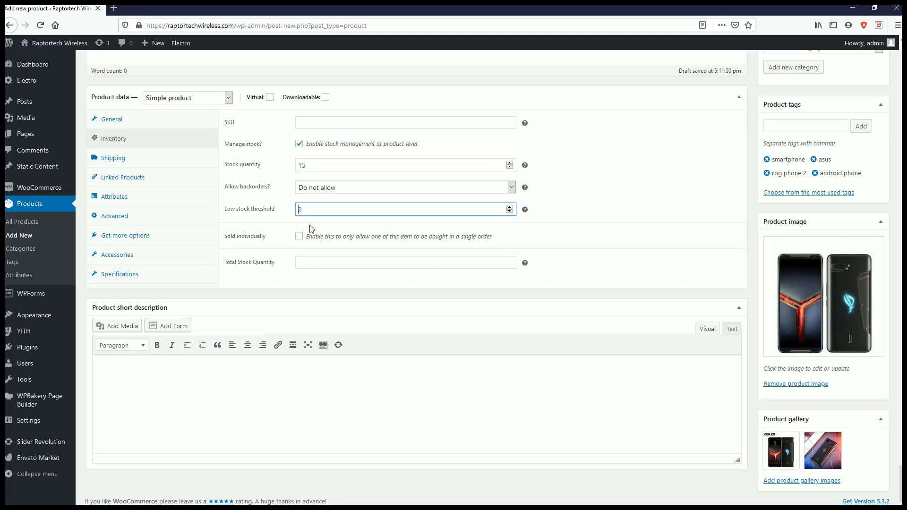
text(2)
click(333, 191)
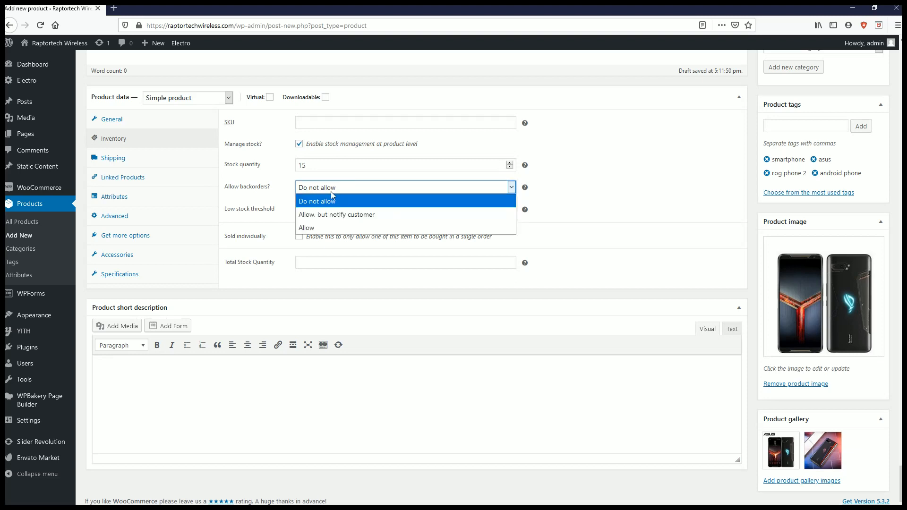
click(331, 191)
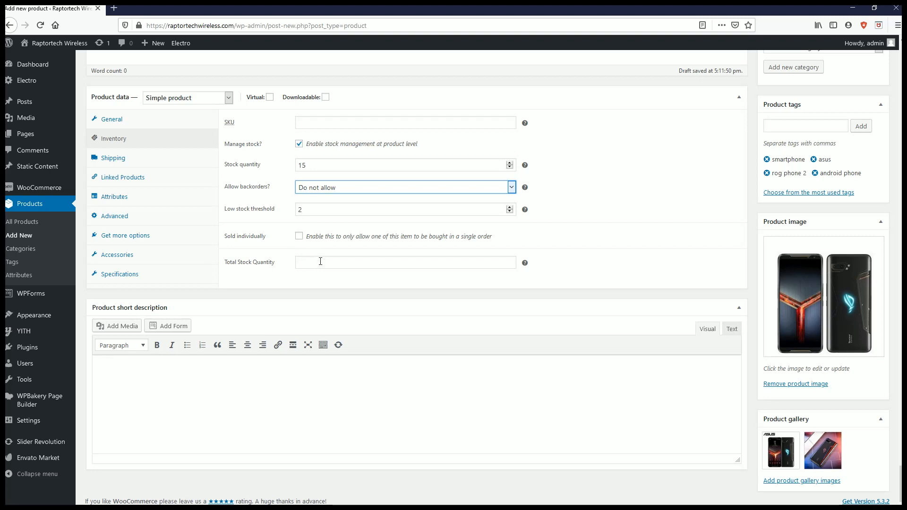
mouse_move(525, 263)
mouse_move(526, 263)
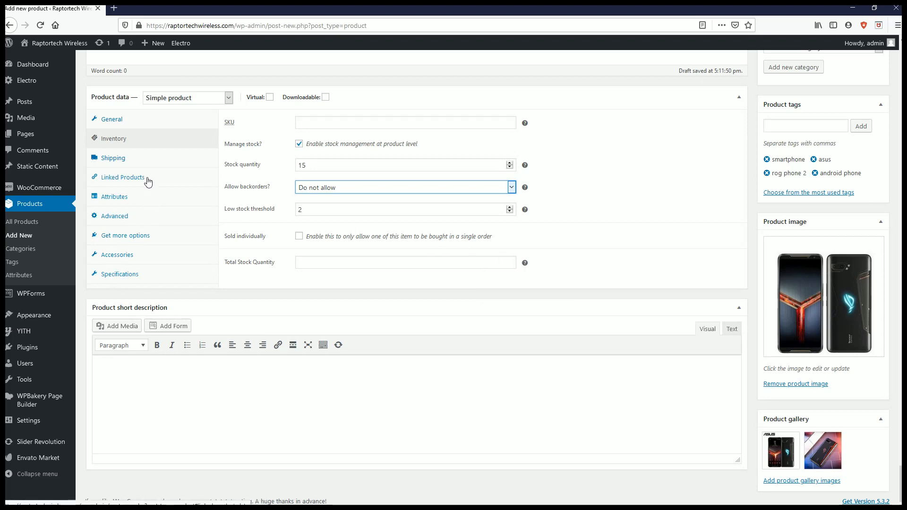
- Try a weight of 3 oz in the product's shipping settings and clear it again
click(112, 161)
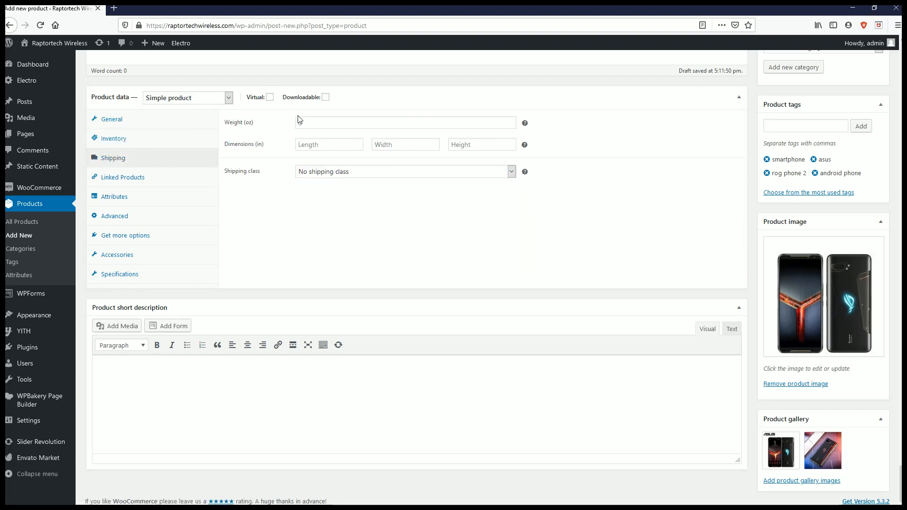
click(307, 124)
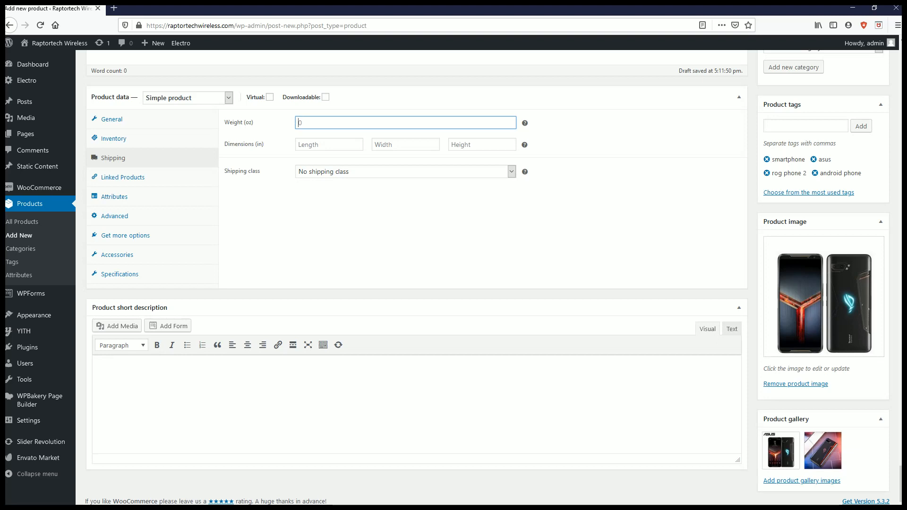
key(alt+Tab)
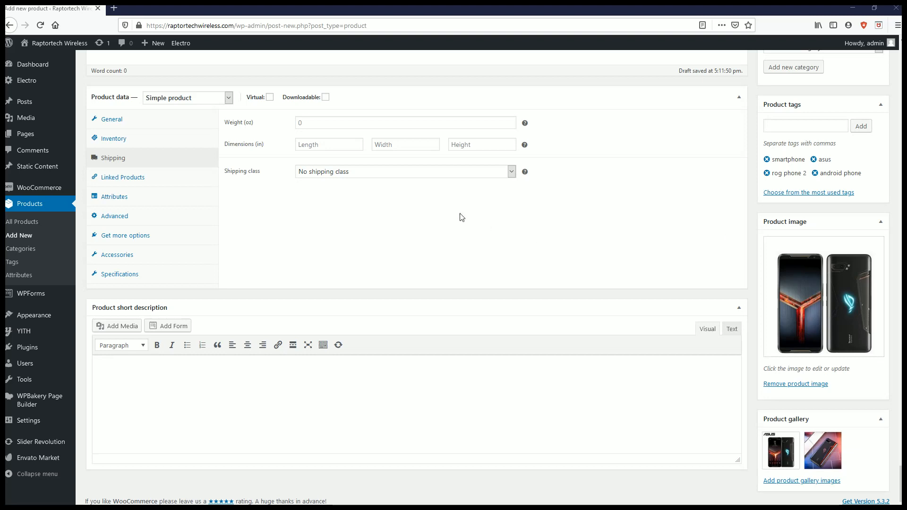
click(317, 123)
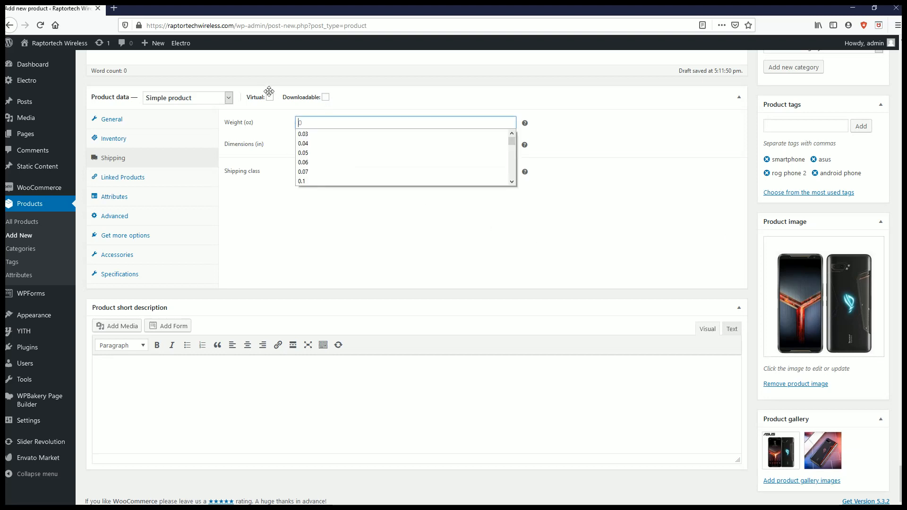
text(3)
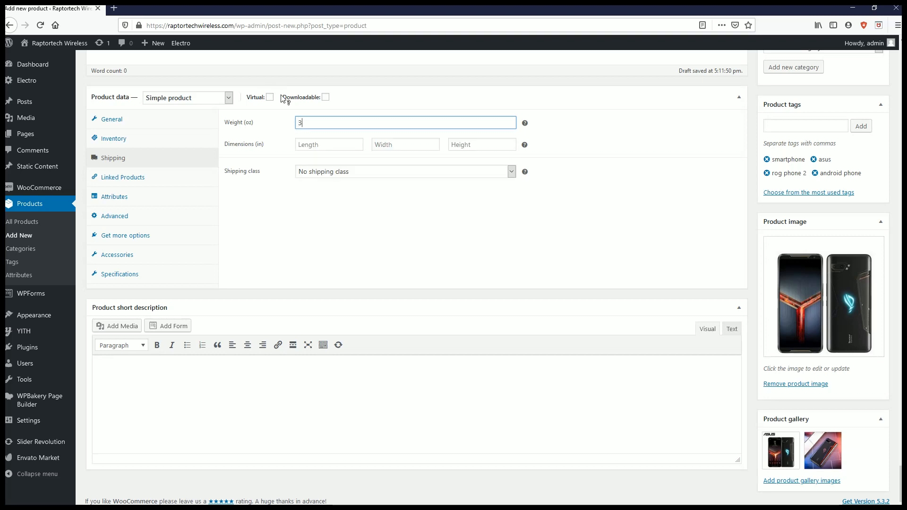
click(309, 144)
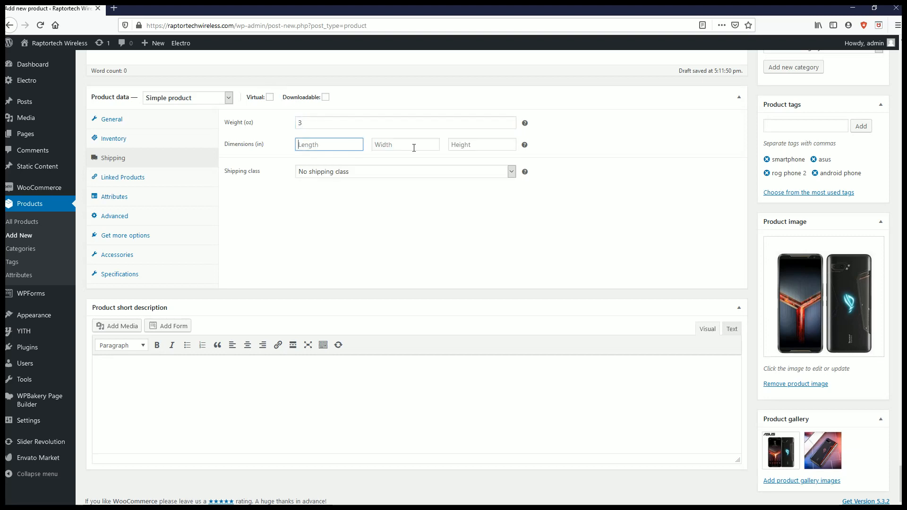
key(shift+Tab)
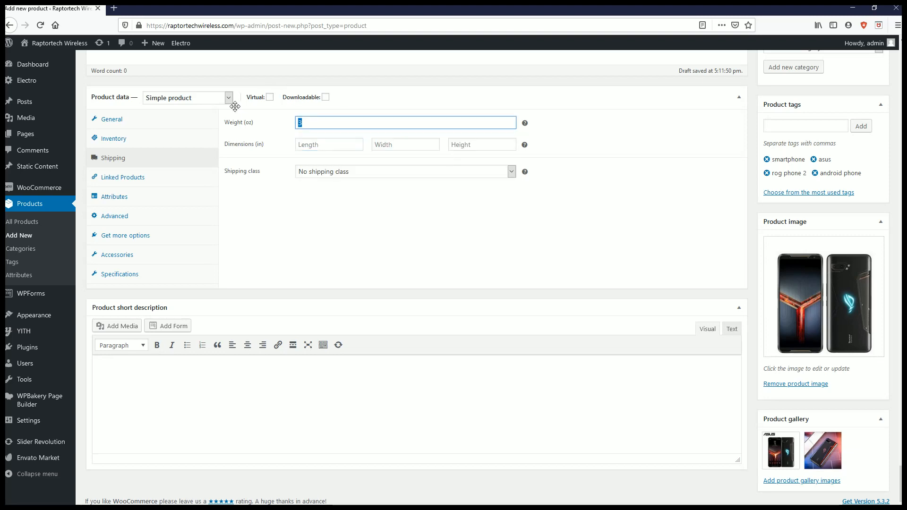
key(BackSpace)
- Check the available shipping classes and keep No shipping class
click(352, 172)
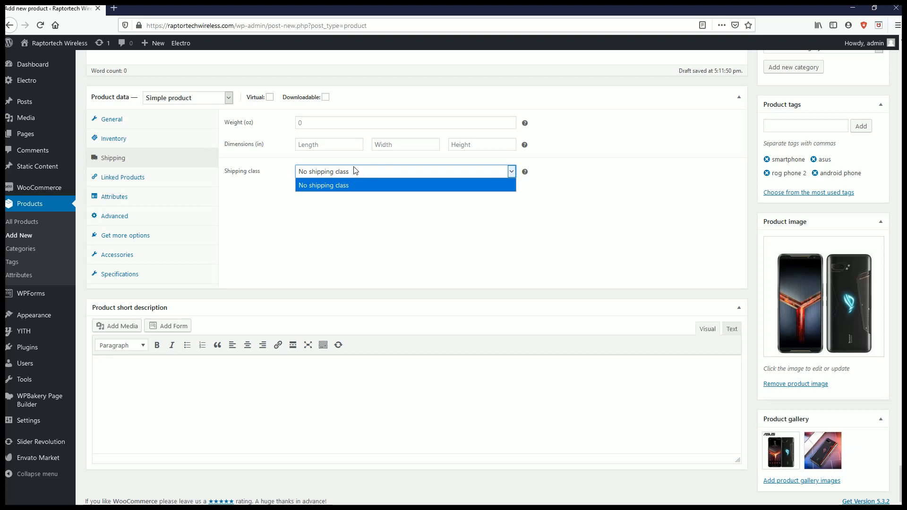
click(324, 194)
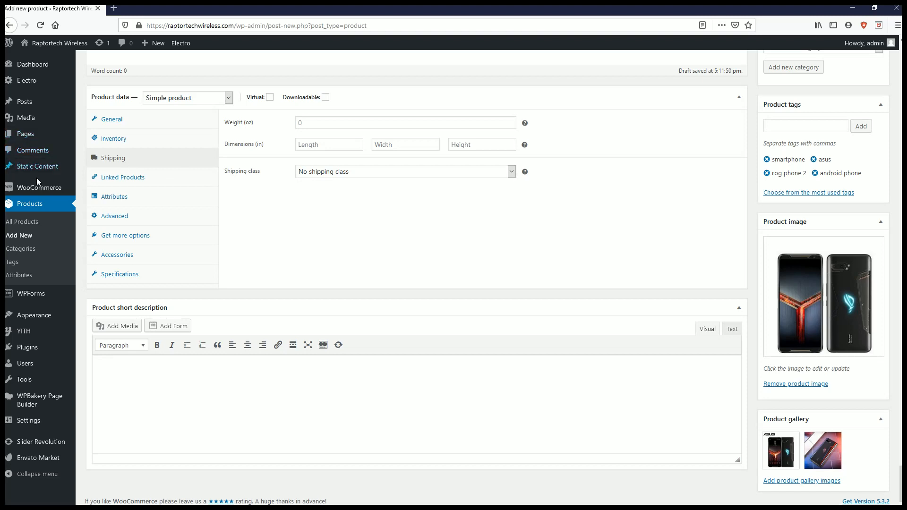
- Open the product's attribute settings and examine the specification table of the published Asus ROG Phone II page in the other browser window
click(112, 201)
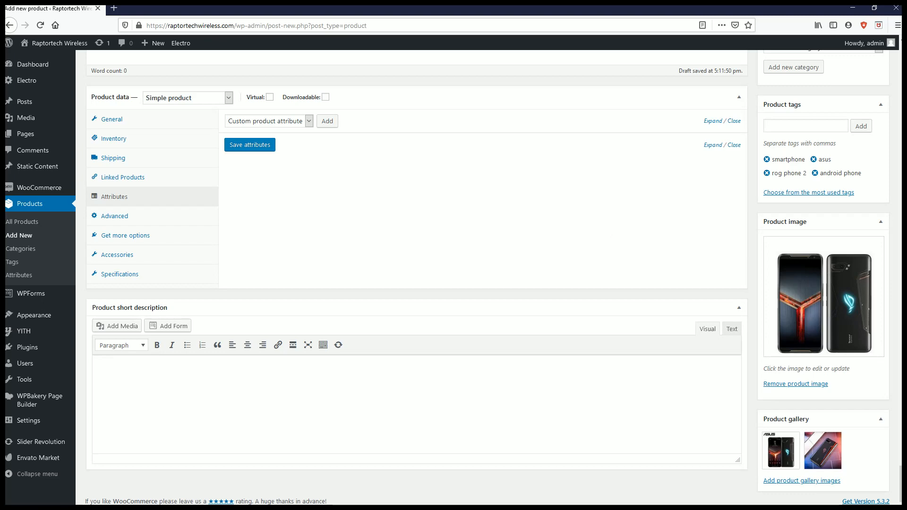
drag(903, 59, 697, 101)
click(770, 99)
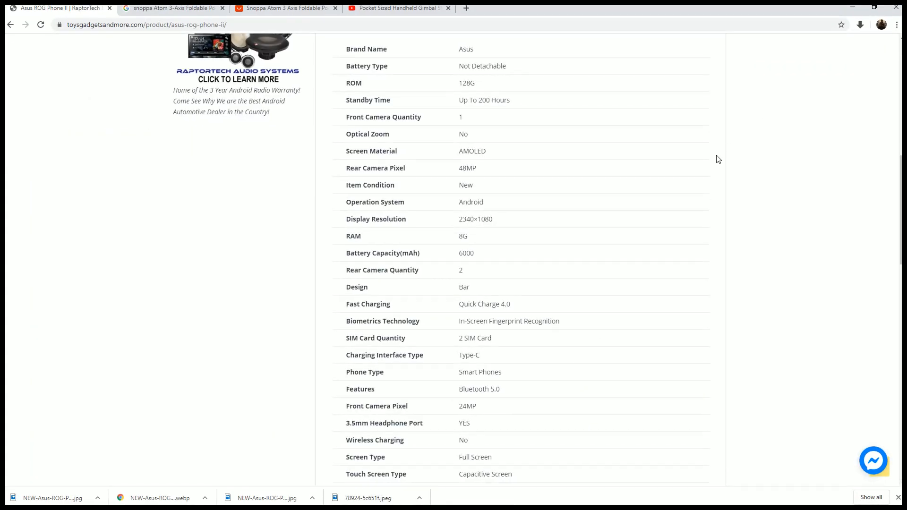
scroll(718, 160, up, 6)
scroll(721, 162, up, 3)
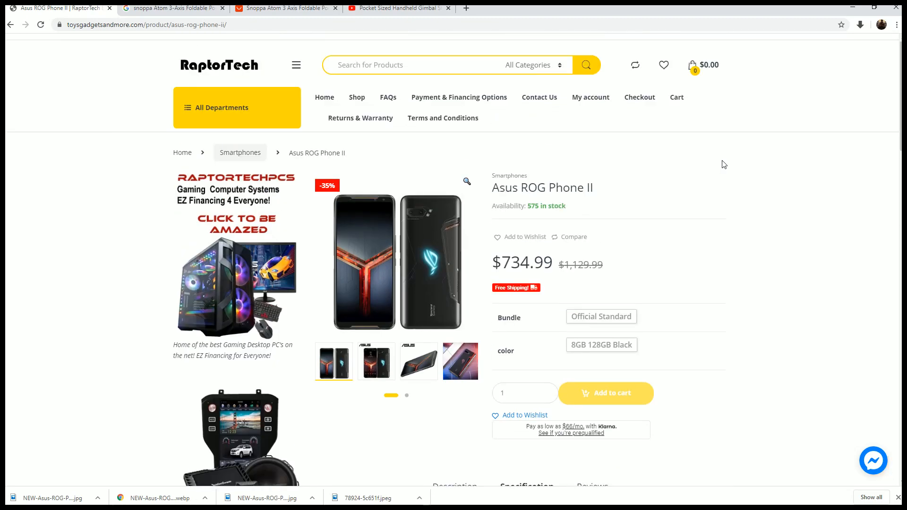
scroll(724, 164, down, 1)
scroll(724, 165, down, 9)
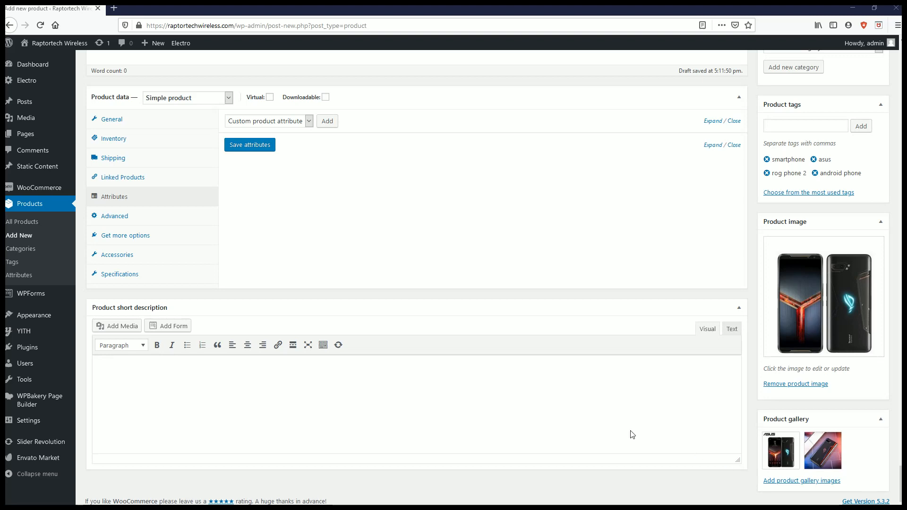
- Add a custom product attribute named Brand Name with the value Asus
mouse_move(608, 501)
click(334, 122)
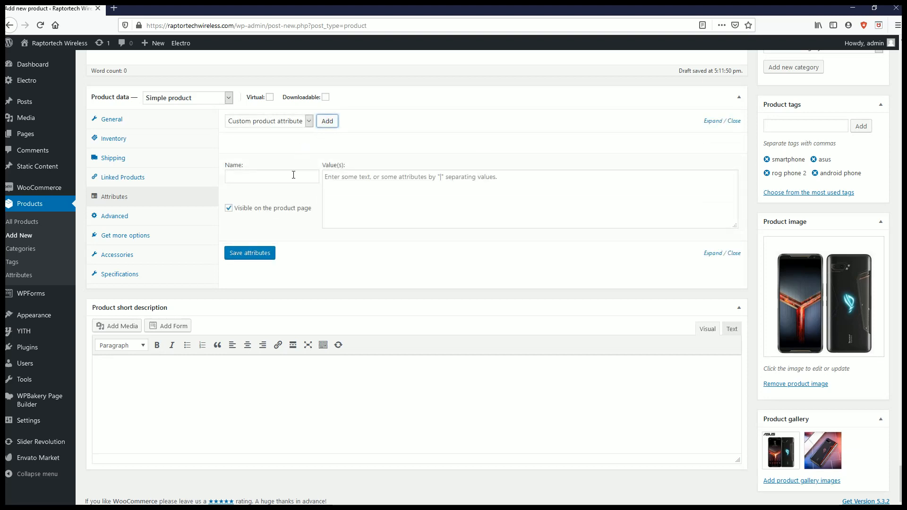
click(294, 175)
text(Brand Name)
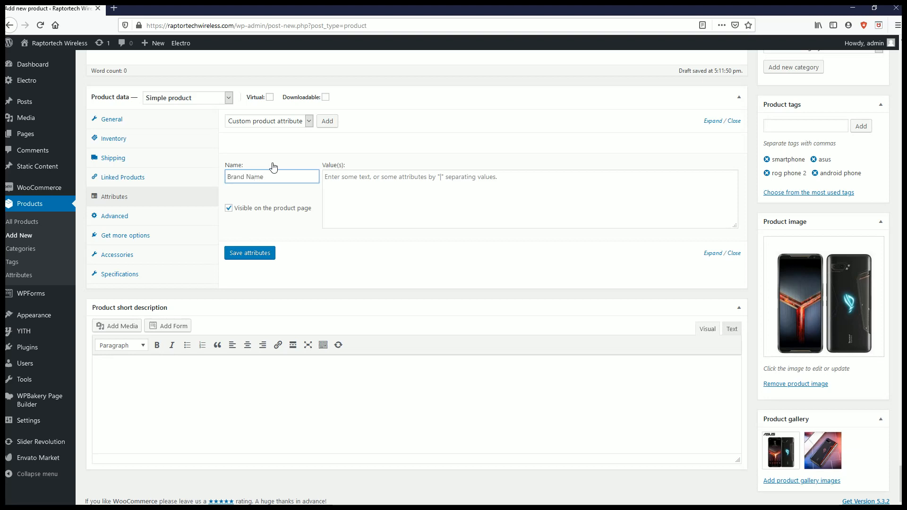
key(Tab)
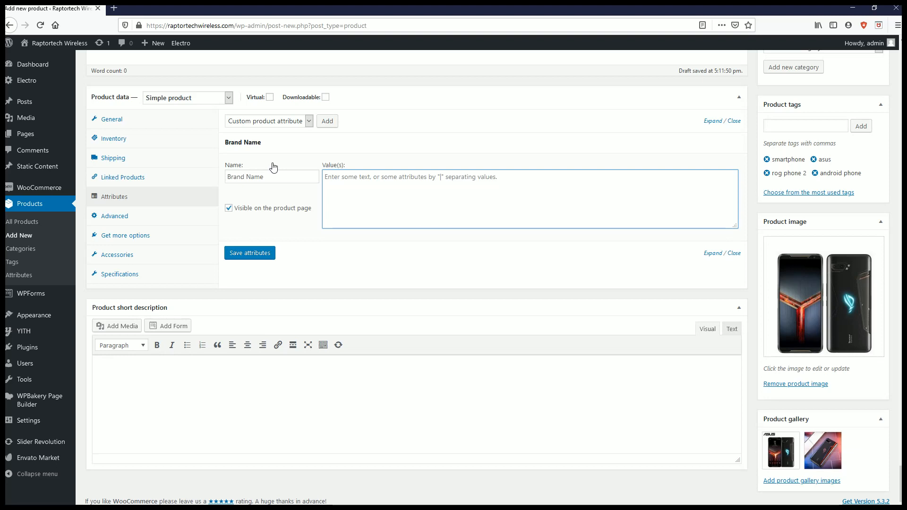
text(Asus)
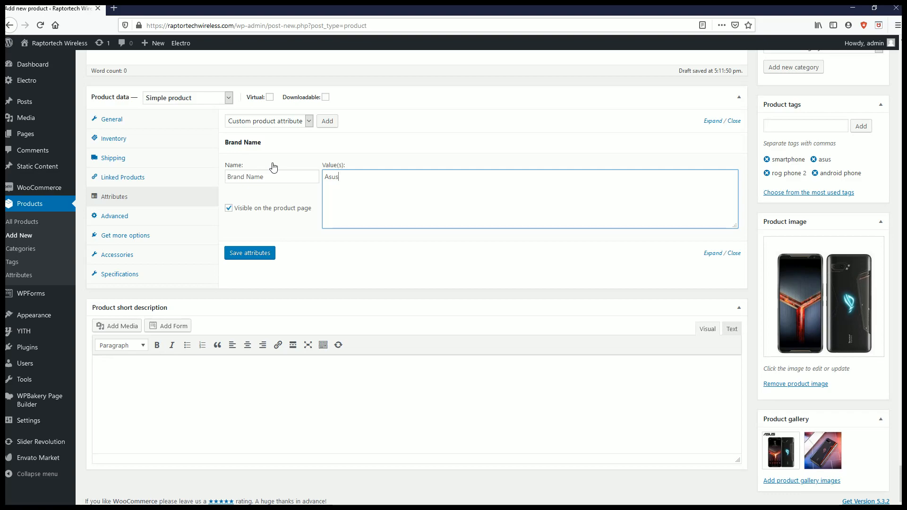
- Review the product description's images and specification table from end to end, and return to the Brand Name attribute
scroll(293, 168, up, 10)
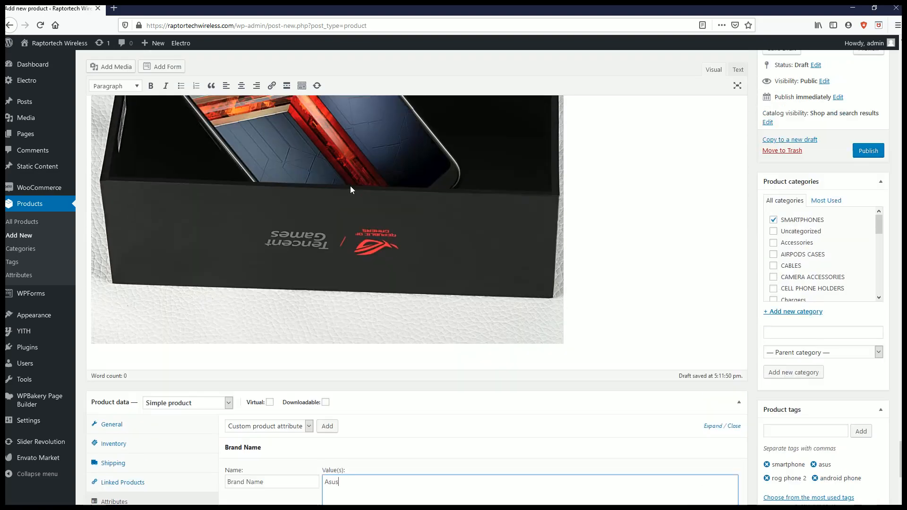
scroll(356, 198, up, 5)
scroll(353, 210, down, 20)
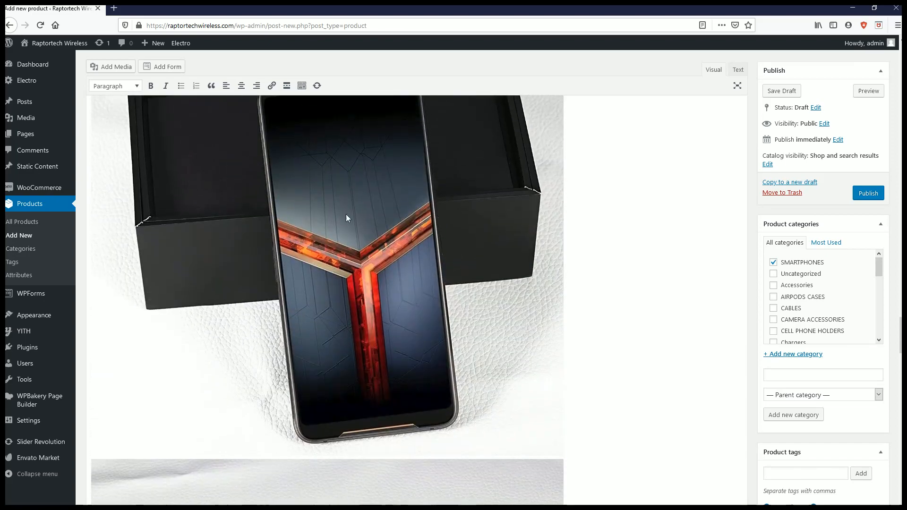
scroll(328, 218, down, 10)
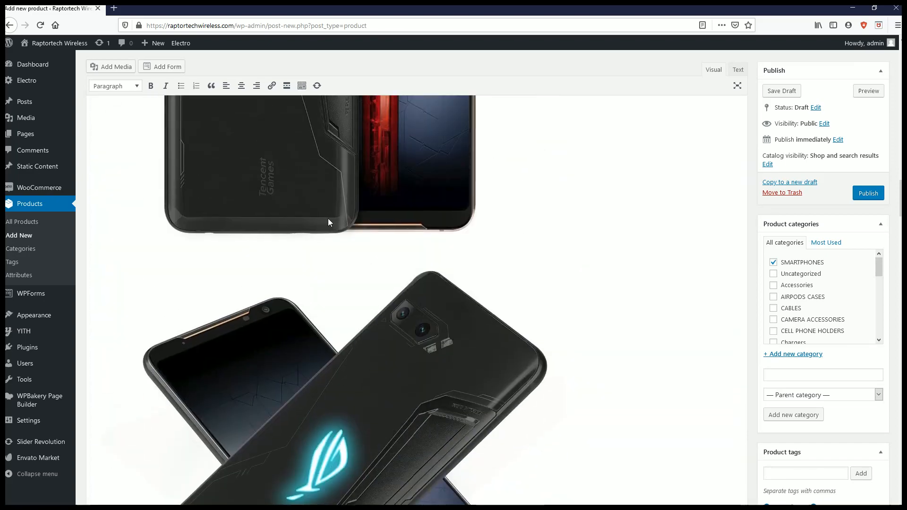
scroll(328, 218, up, 2)
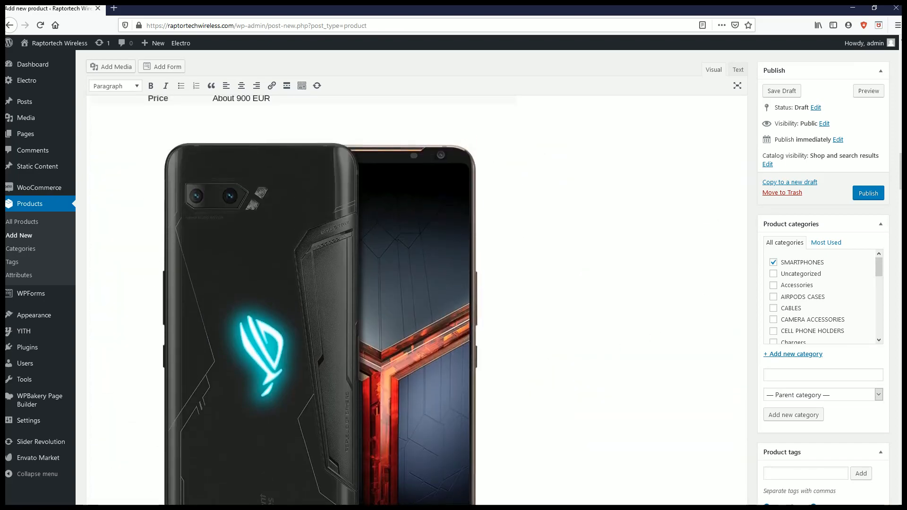
scroll(327, 218, up, 20)
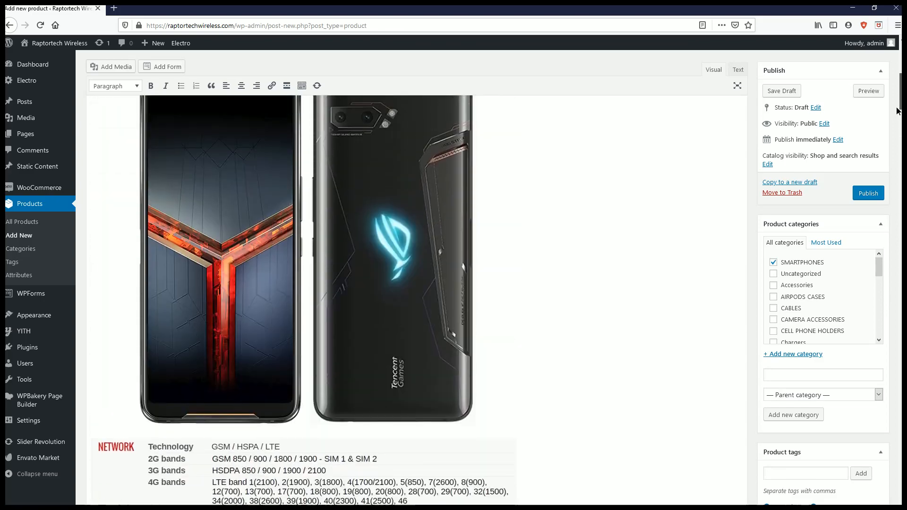
scroll(328, 218, down, 2)
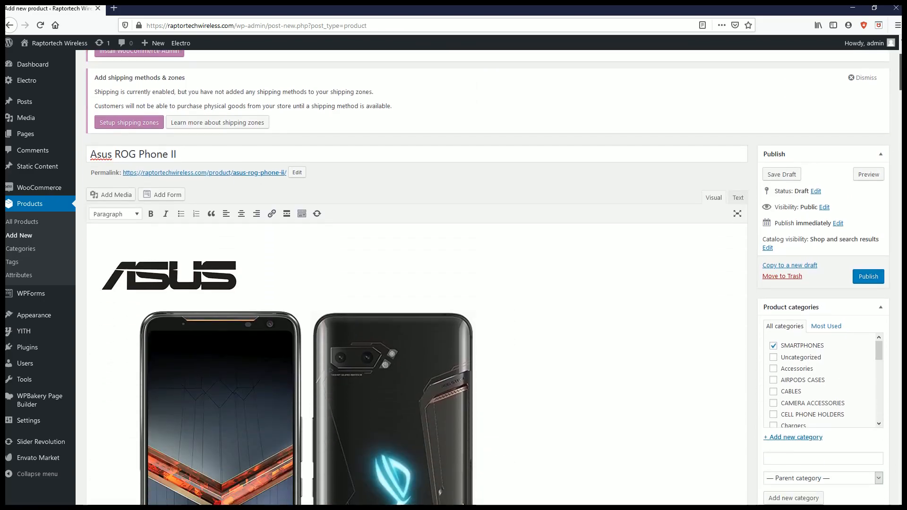
scroll(328, 218, down, 3)
scroll(328, 218, down, 15)
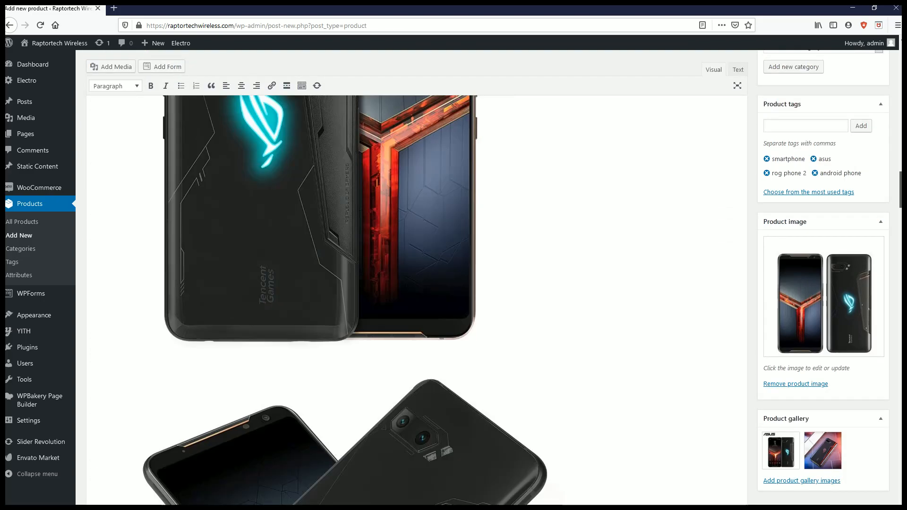
scroll(896, 480, down, 15)
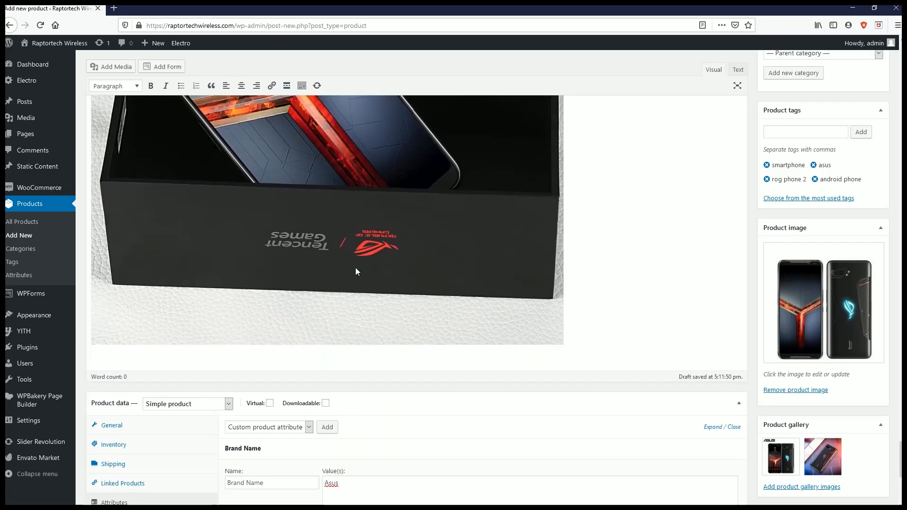
scroll(275, 242, down, 6)
- Try adding Asus 2 and Asus 3 as further pipe-separated values of the Brand Name attribute and remove them again
click(357, 181)
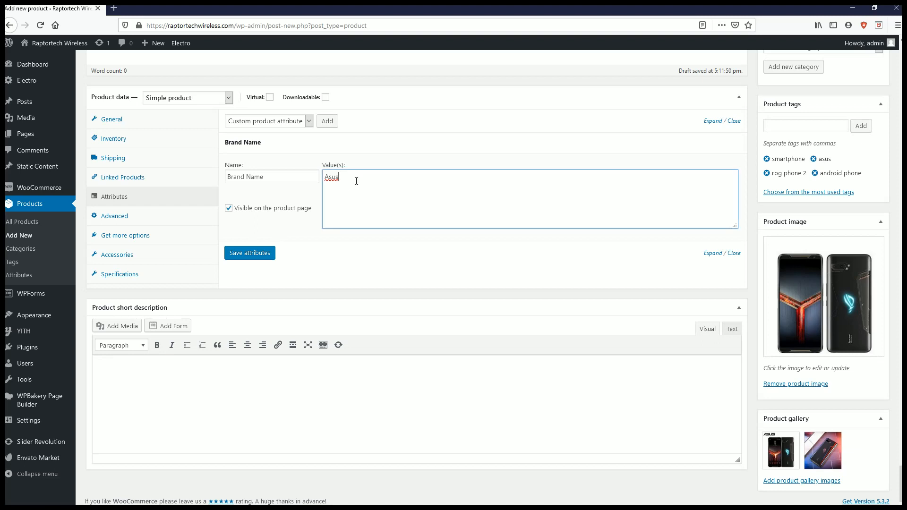
text(|Asus 2|Asus3)
key(ctrl+shift+Left)
key(ctrl+shift+Left)
key(ctrl+shift+Left)
key(BackSpace)
- Check how the attributes are listed in the specification table of the published product page, and return to the product editor
drag(906, 57, 724, 66)
scroll(711, 178, up, 5)
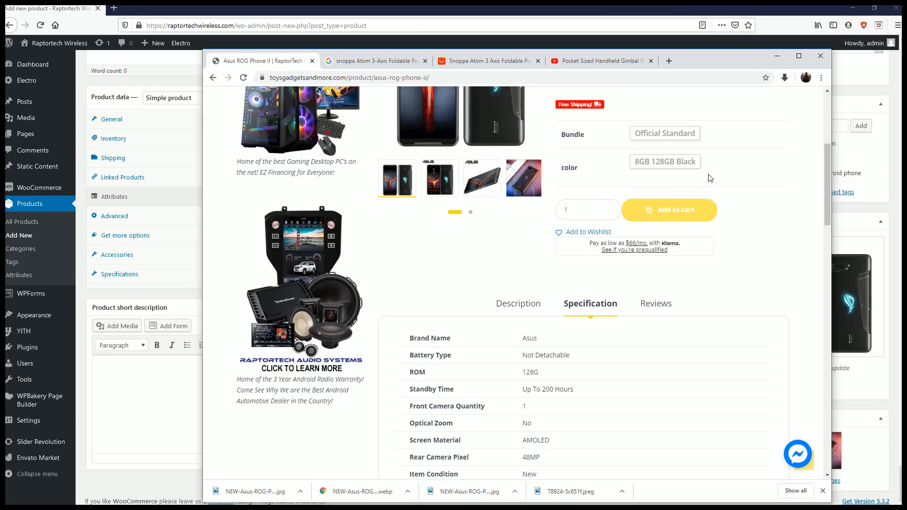
scroll(601, 314, down, 5)
scroll(439, 199, up, 2)
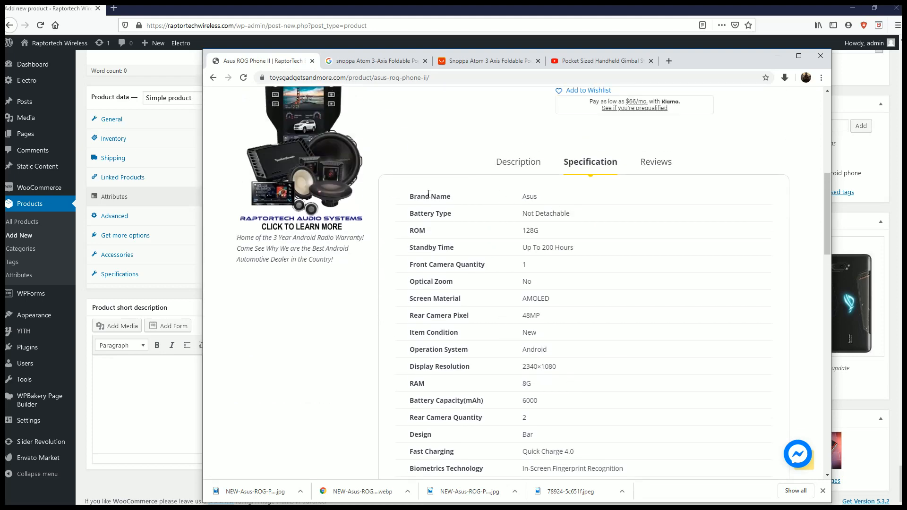
click(777, 55)
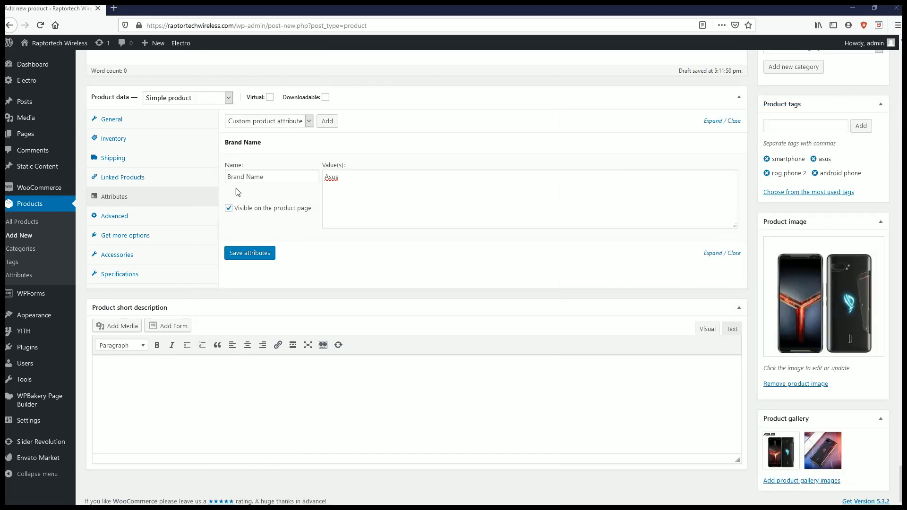
- Look through the product's advanced, extension, accessories and specifications settings
click(160, 226)
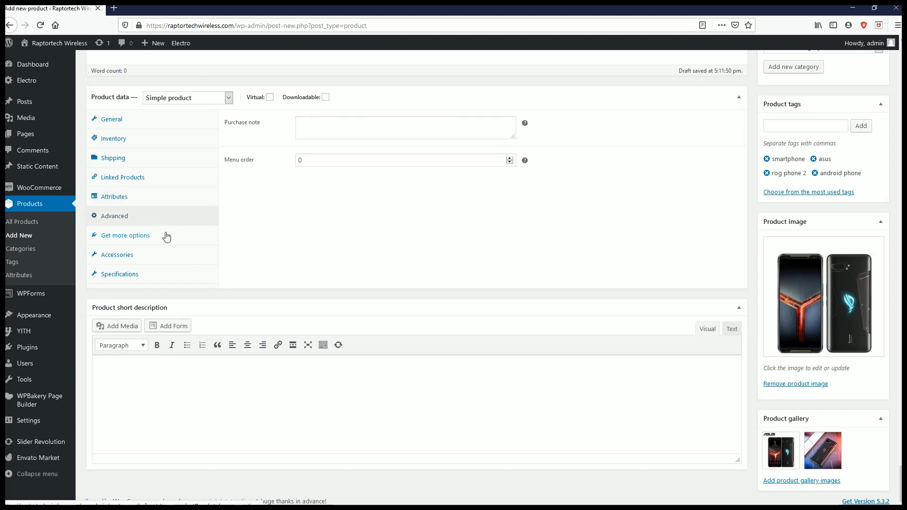
click(163, 241)
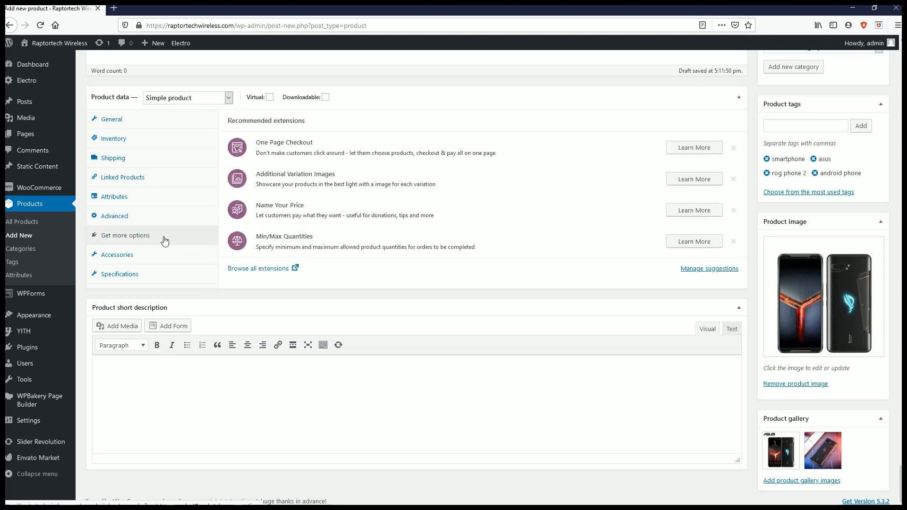
click(158, 256)
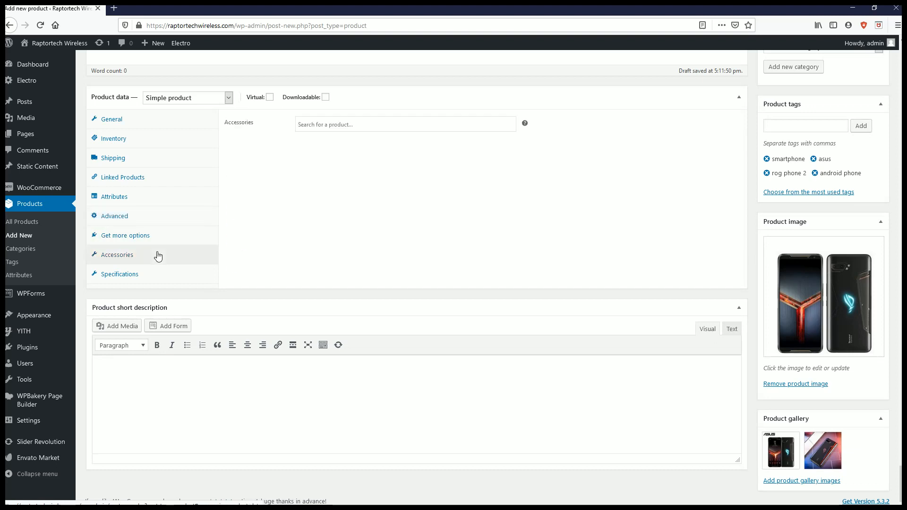
click(414, 126)
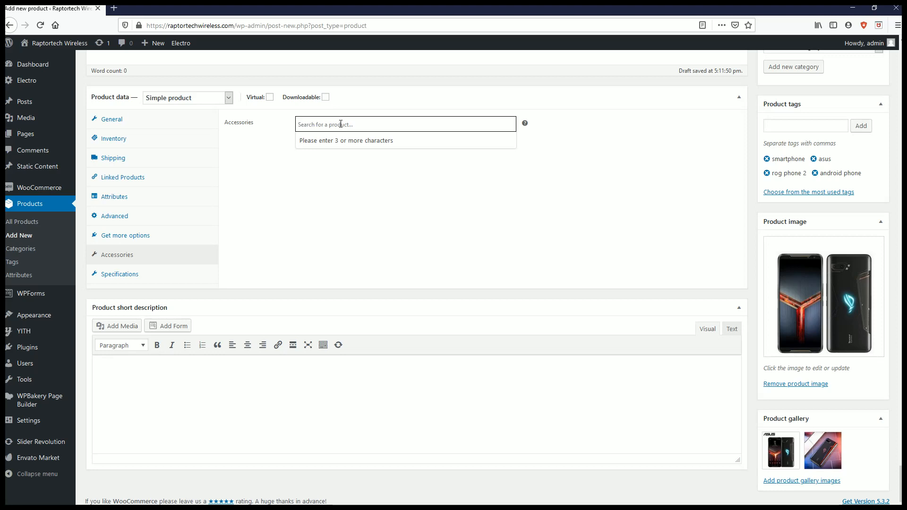
click(122, 278)
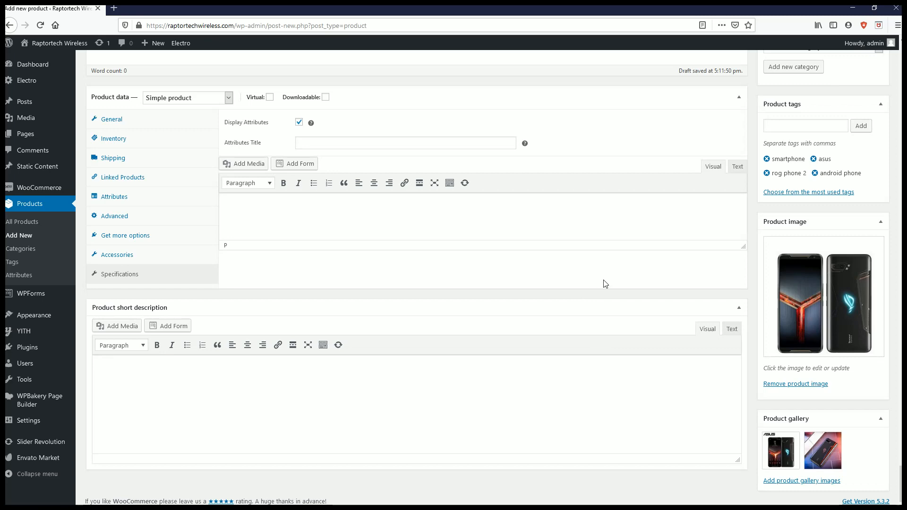
- Open a preview of the Asus ROG Phone II product page
scroll(605, 283, up, 8)
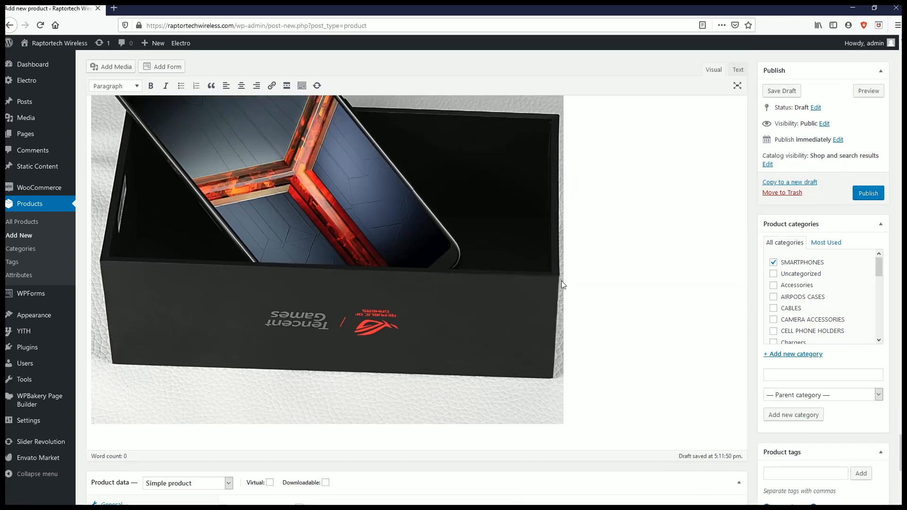
scroll(561, 281, up, 8)
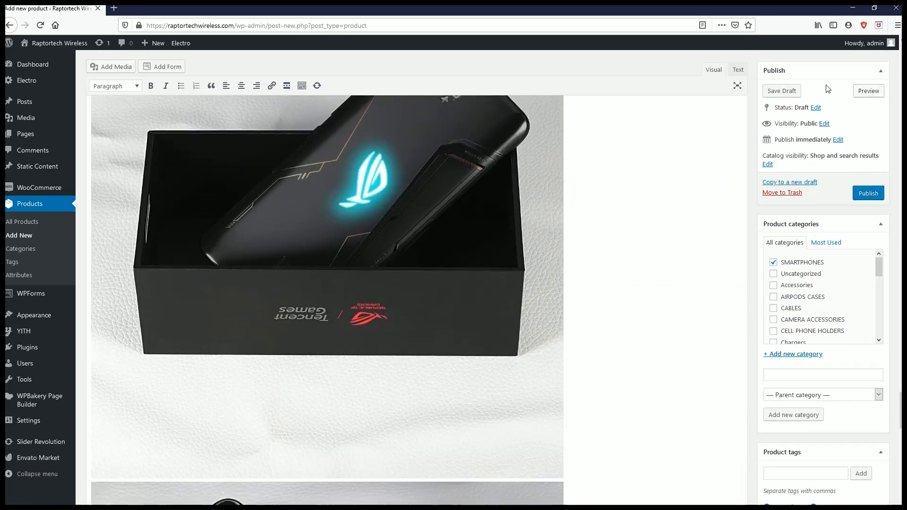
scroll(827, 91, up, 3)
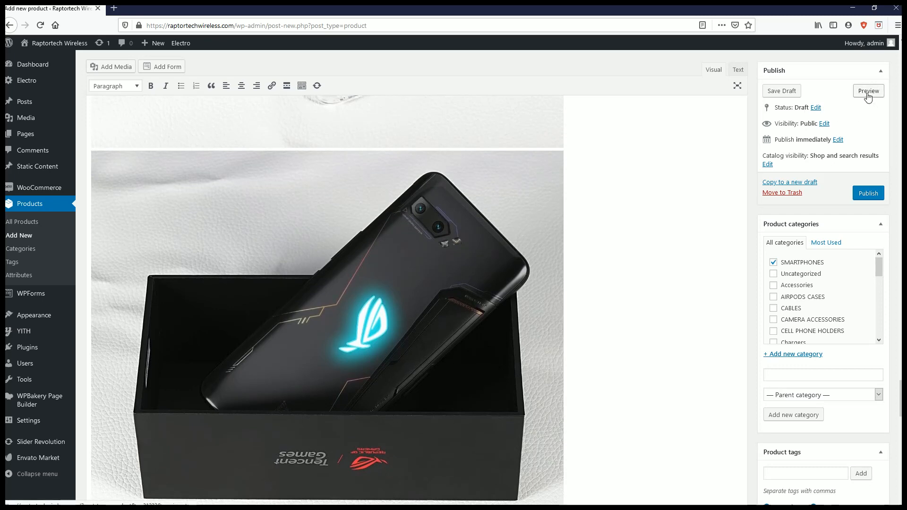
click(869, 93)
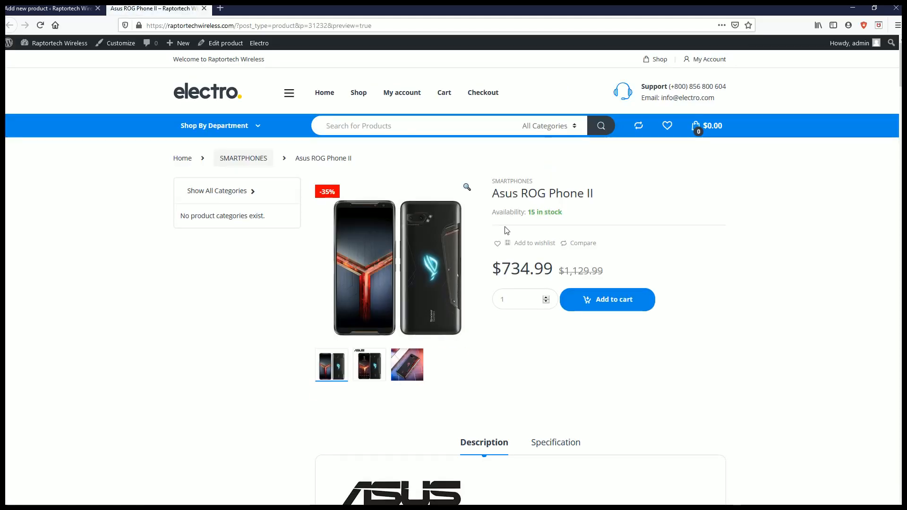
- Examine the previewed product's images, stock, prices and description down through its specification table
scroll(506, 230, down, 5)
scroll(506, 228, up, 4)
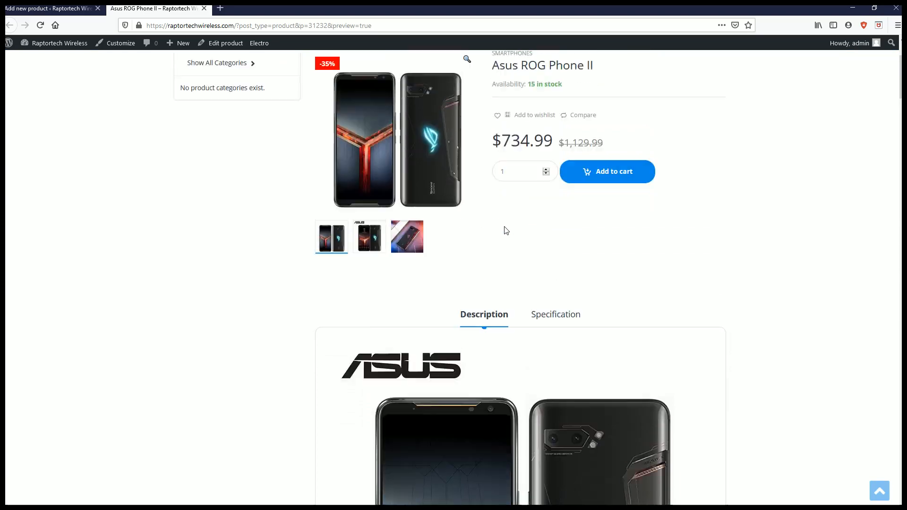
scroll(514, 226, down, 3)
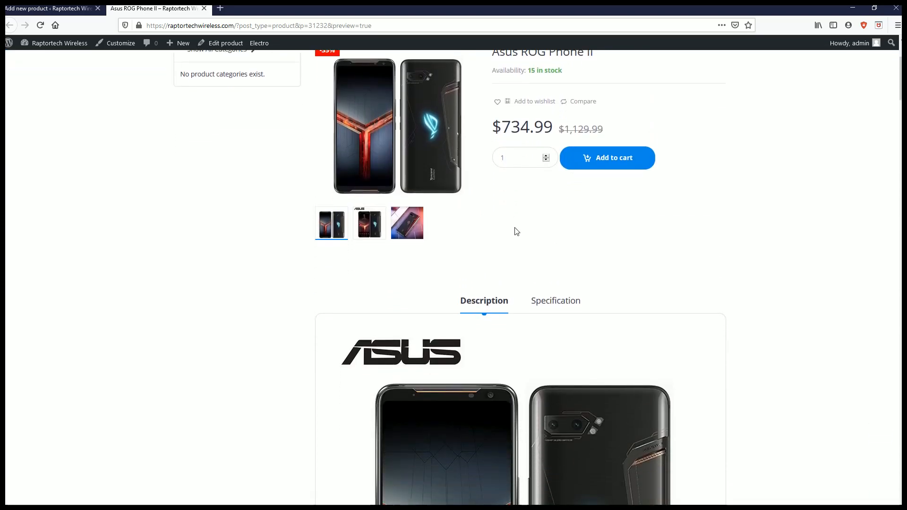
scroll(516, 232, up, 3)
scroll(516, 232, down, 12)
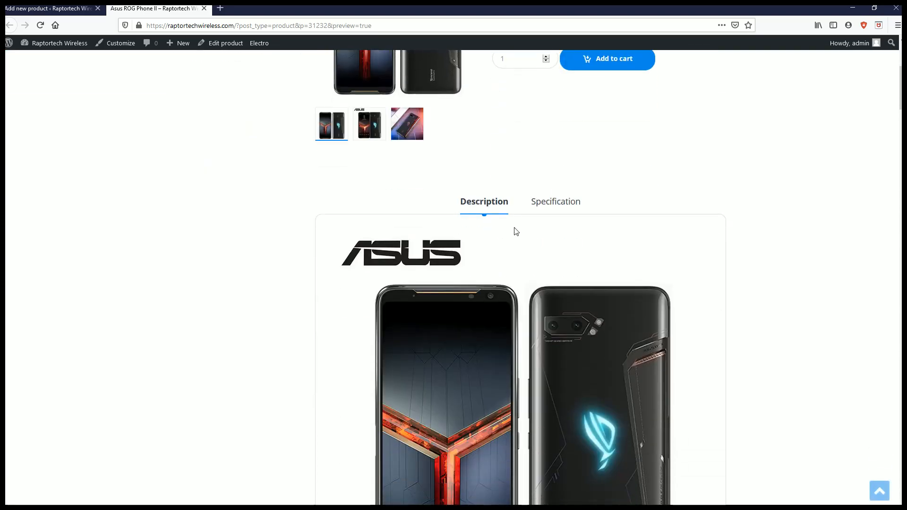
scroll(514, 228, up, 10)
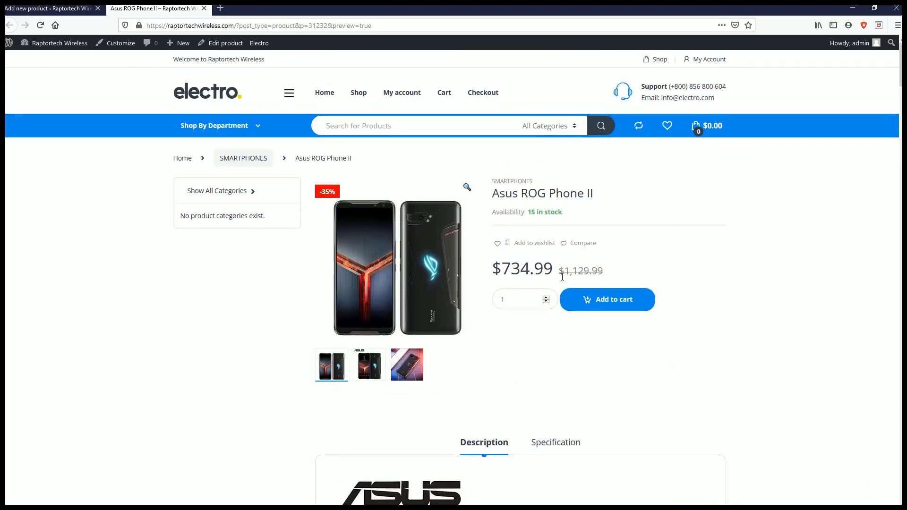
scroll(571, 267, down, 14)
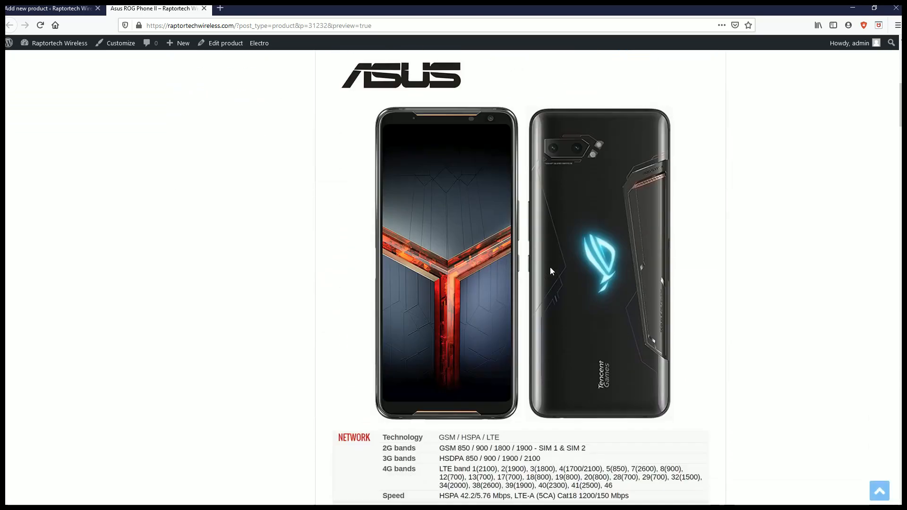
scroll(548, 268, down, 20)
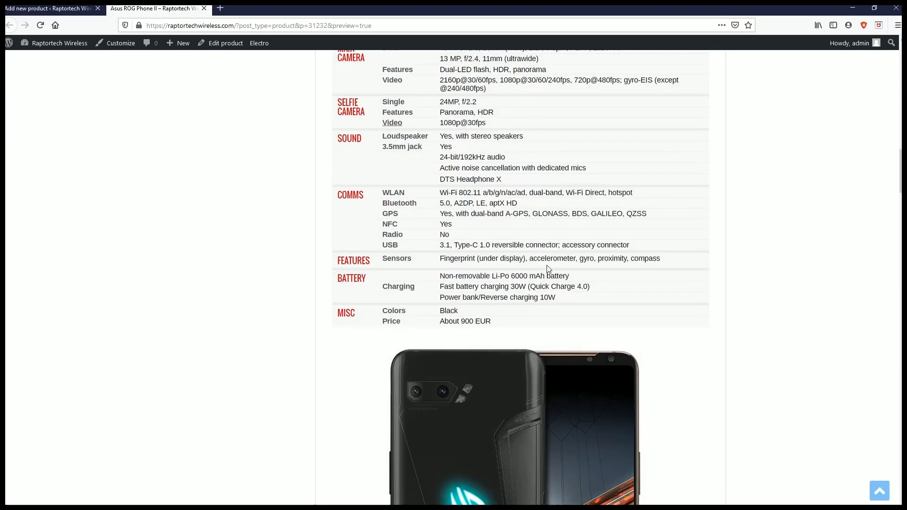
- Examine the previewed product's description images below the specification table, down to its category and tags
scroll(547, 269, down, 20)
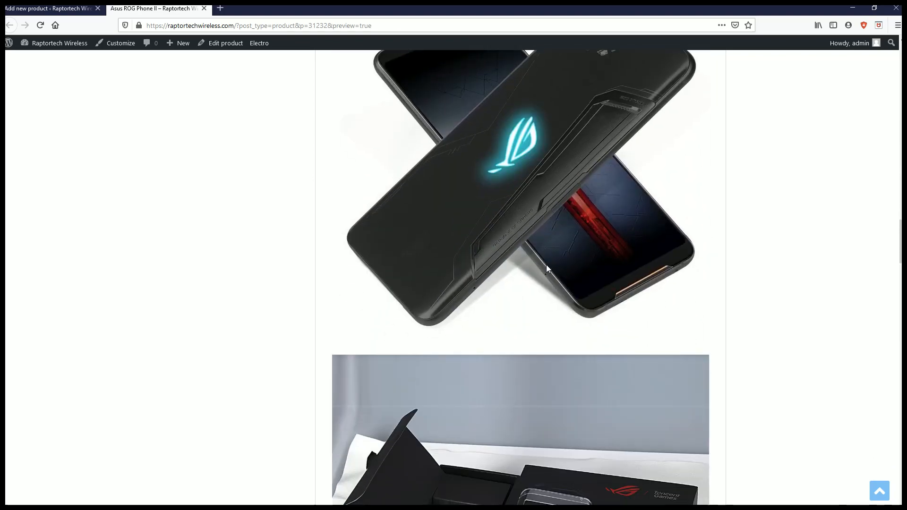
scroll(546, 268, down, 20)
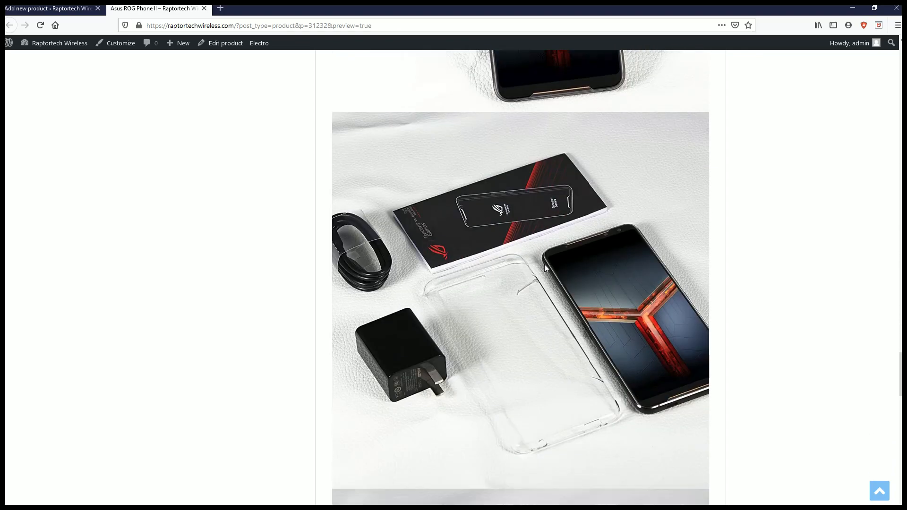
scroll(545, 268, down, 15)
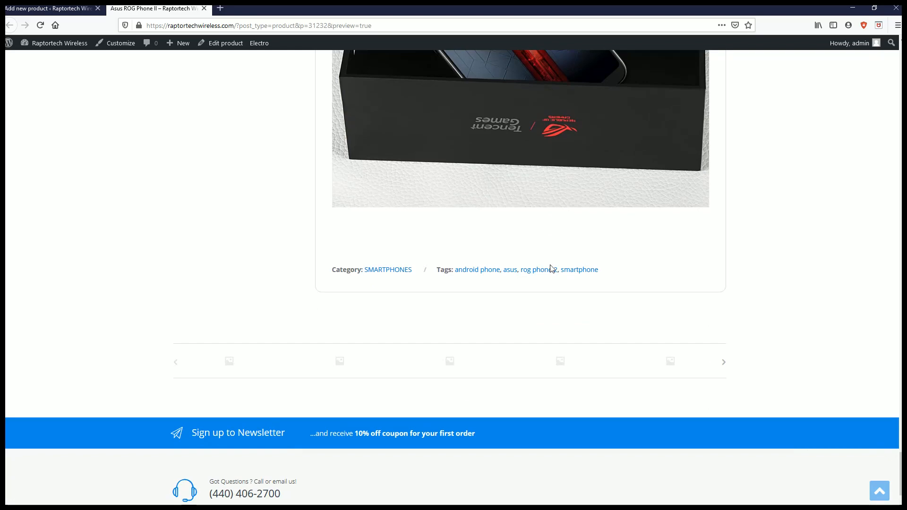
- Check the brand attribute in the previewed product's Specification section and review the product summary above it
middle_click(769, 325)
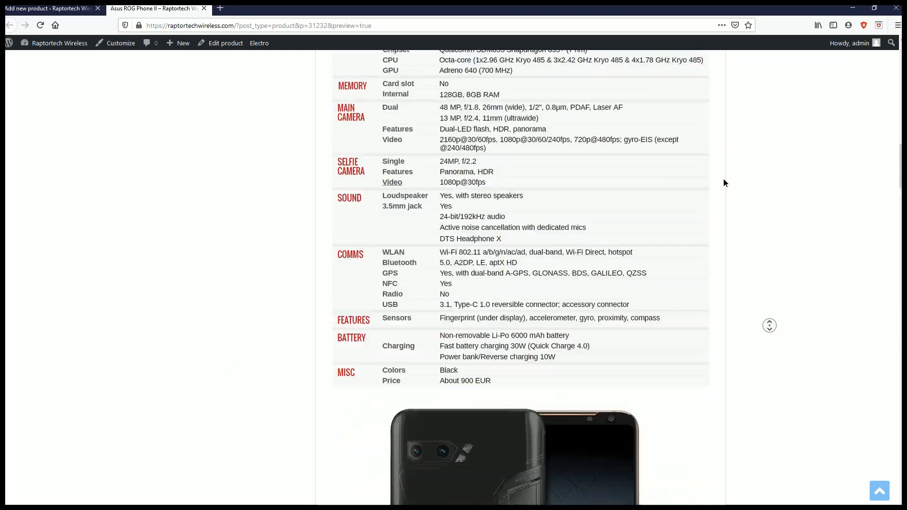
scroll(468, 234, down, 4)
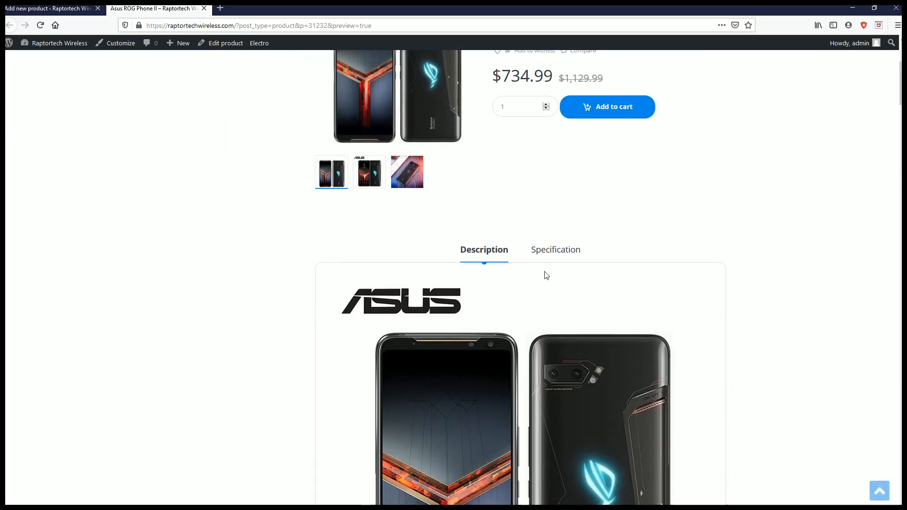
click(555, 256)
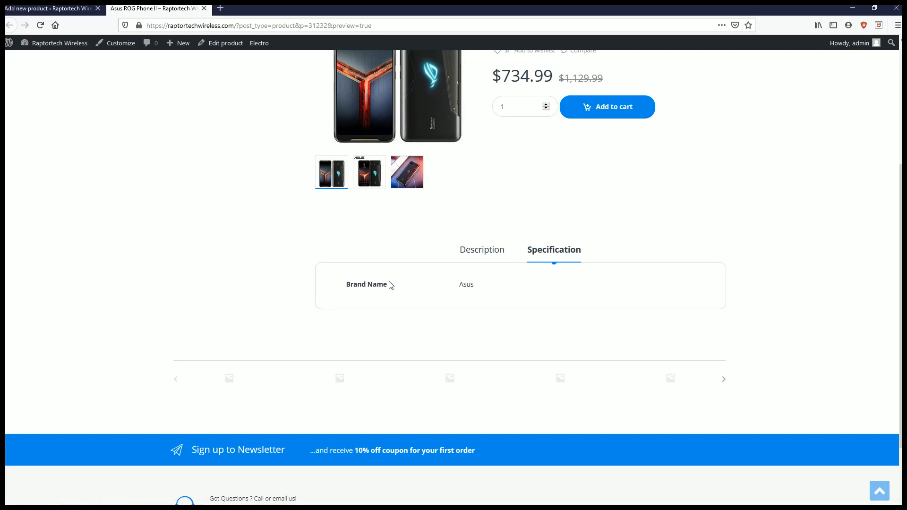
scroll(458, 282, up, 4)
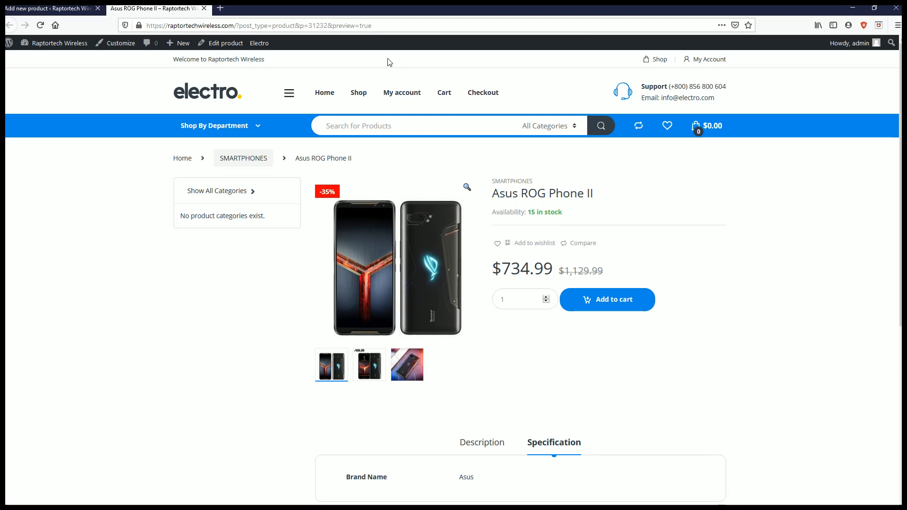
- Close the product preview and publish the Asus ROG Phone II product from its editor
click(204, 9)
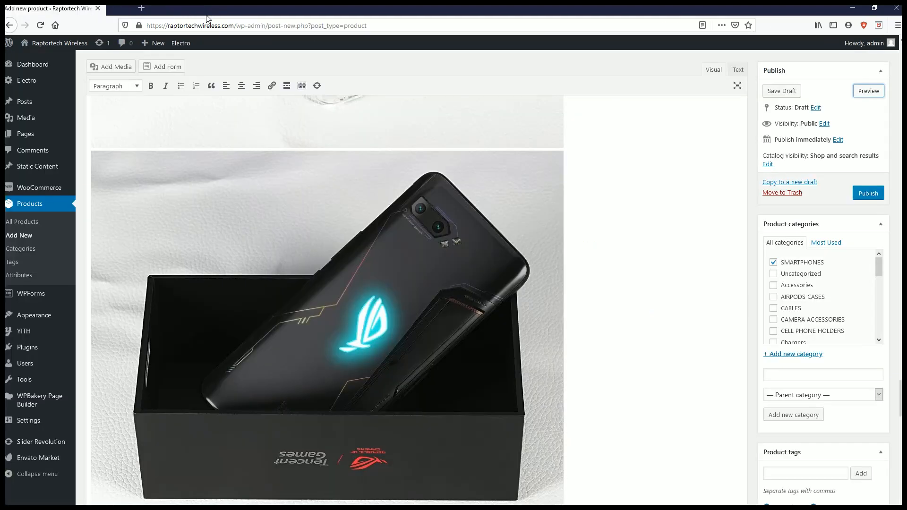
scroll(753, 419, up, 10)
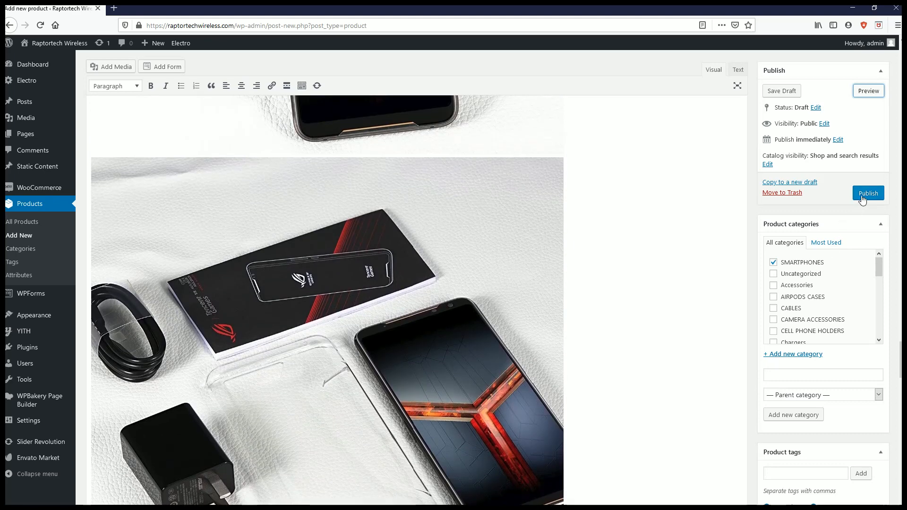
click(862, 198)
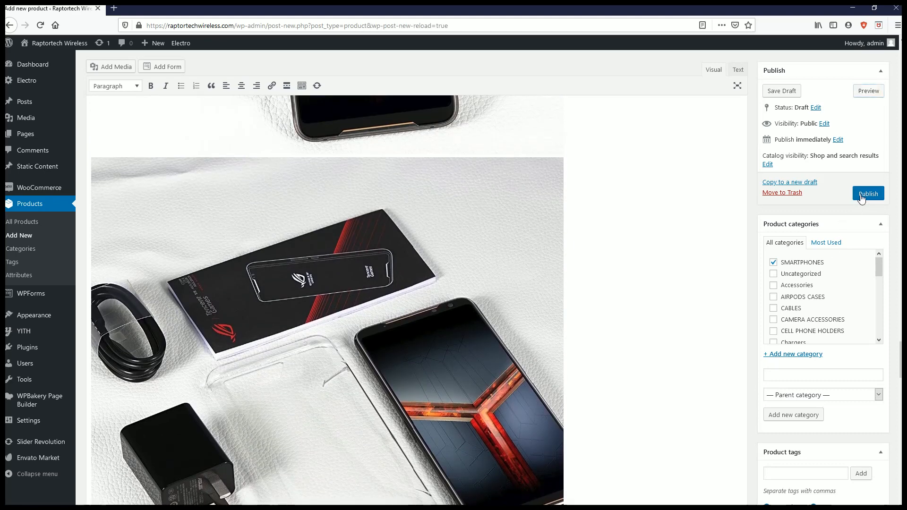